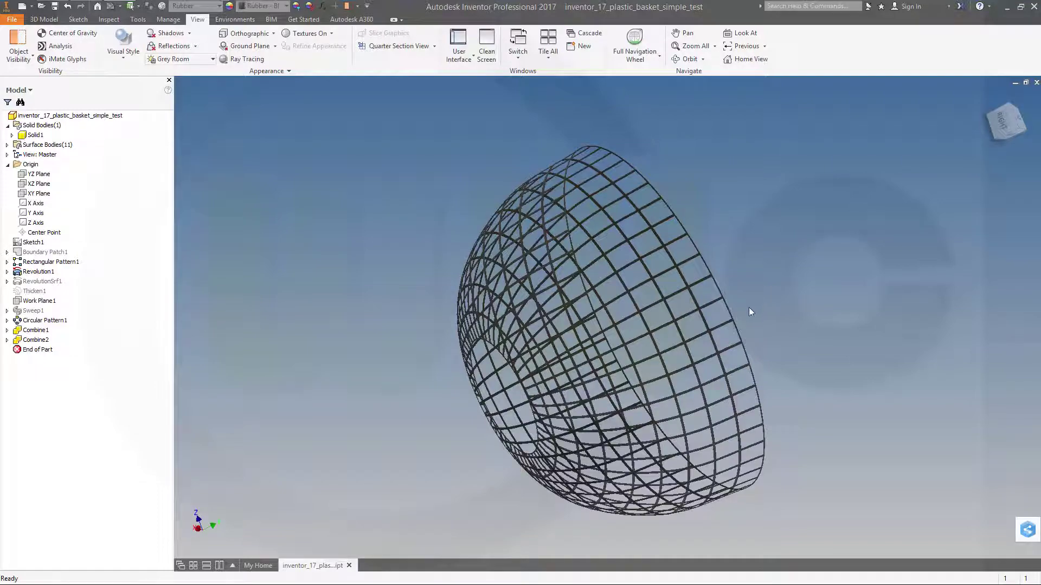
pyautogui.keyDown('shift'); pyautogui.moveTo(750, 311); pyautogui.dragTo(746, 407, button='middle'); pyautogui.keyUp('shift')
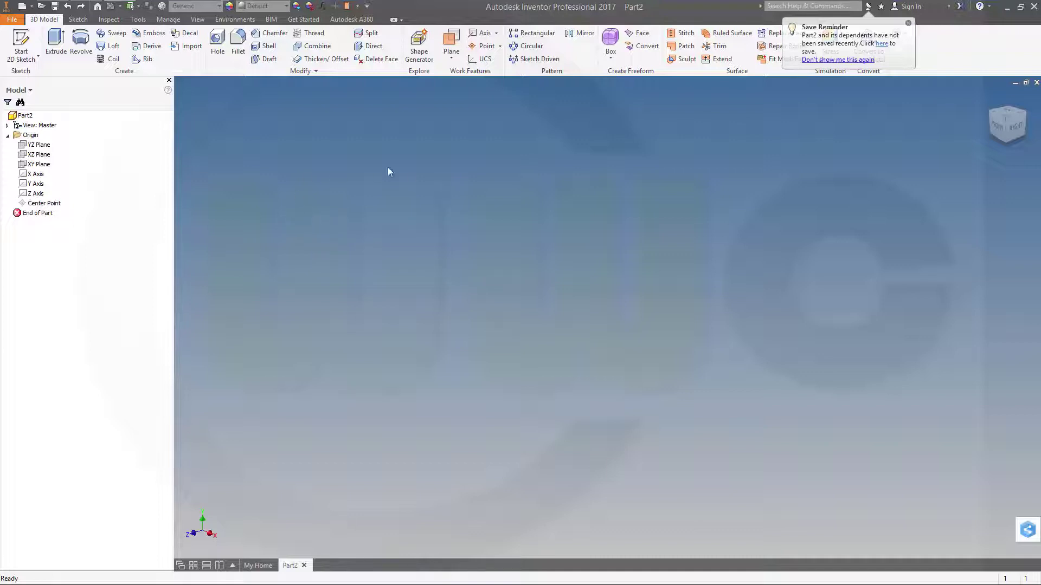
# Start a 2D sketch on the XY plane of the new part.
pyautogui.click(25, 44)
pyautogui.click(568, 177)
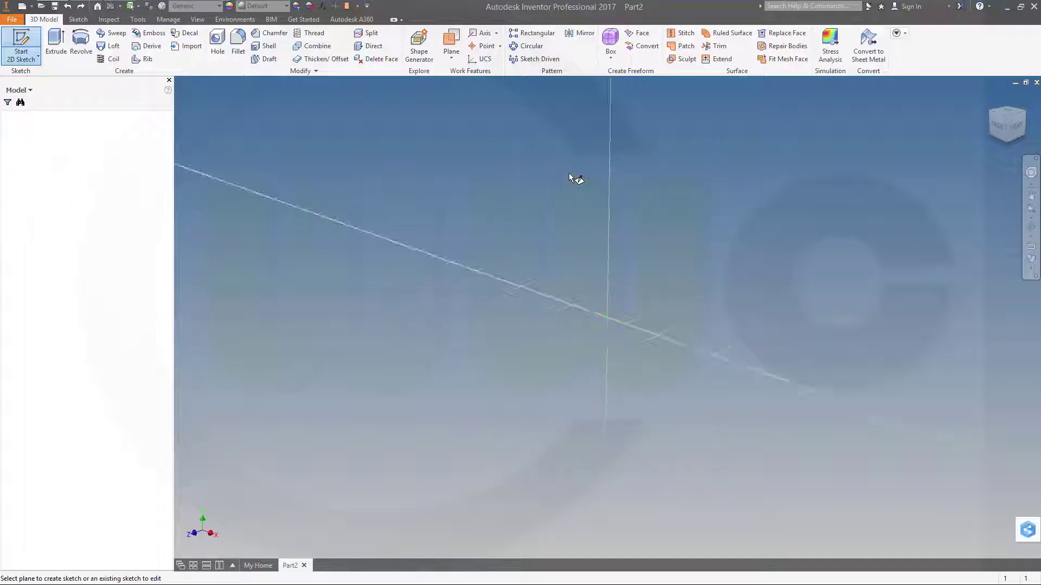
pyautogui.moveTo(697, 222)
pyautogui.mouseDown(button='middle')
pyautogui.moveTo(520, 290)
pyautogui.moveTo(492, 324)
pyautogui.mouseUp(button='middle')
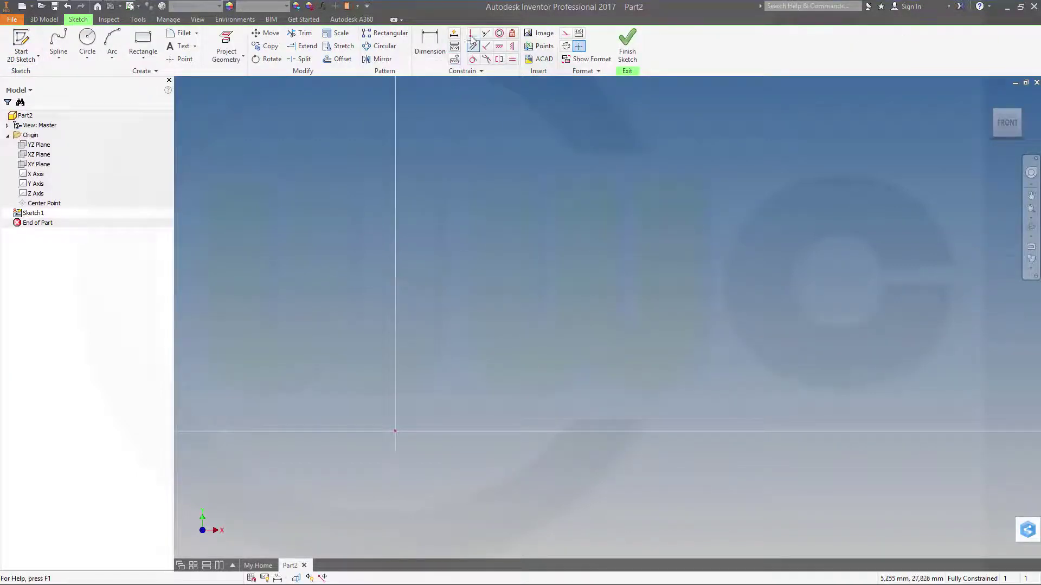
# Draw a construction rectangle starting at the sketch origin, 150 mm wide and 1150 mm high.
pyautogui.click(567, 36)
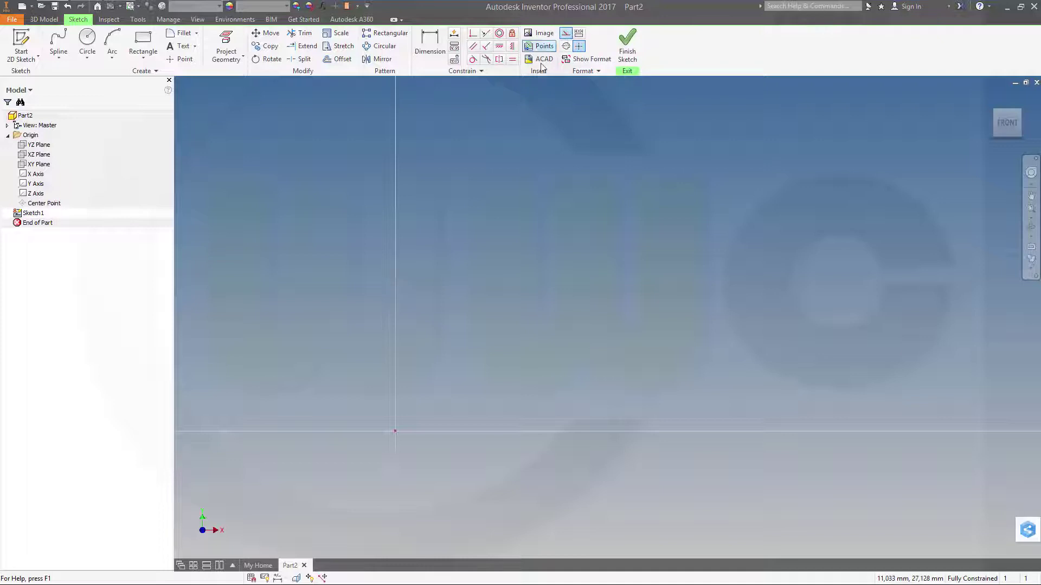
pyautogui.click(143, 41)
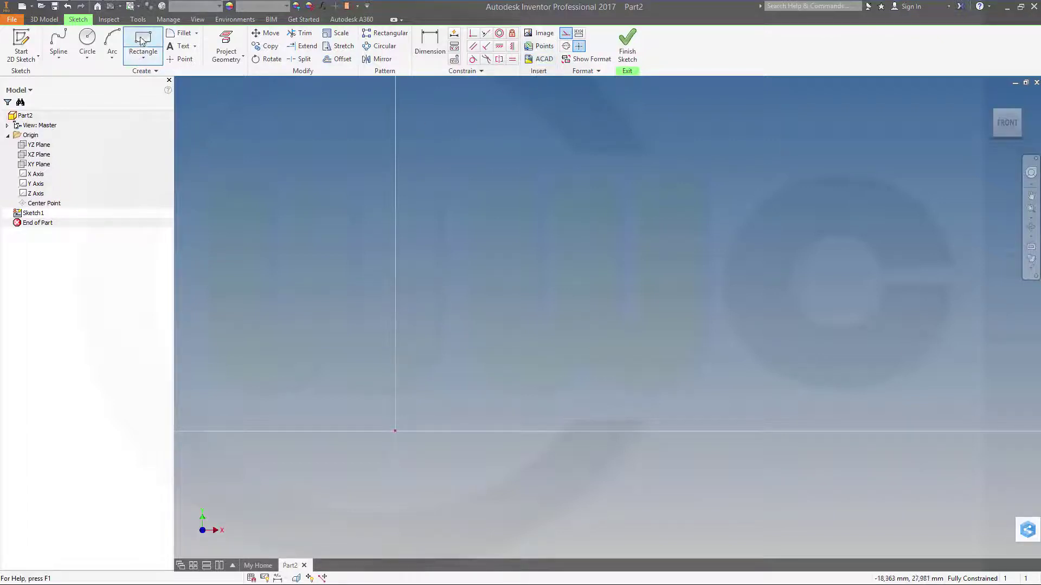
pyautogui.click(394, 431)
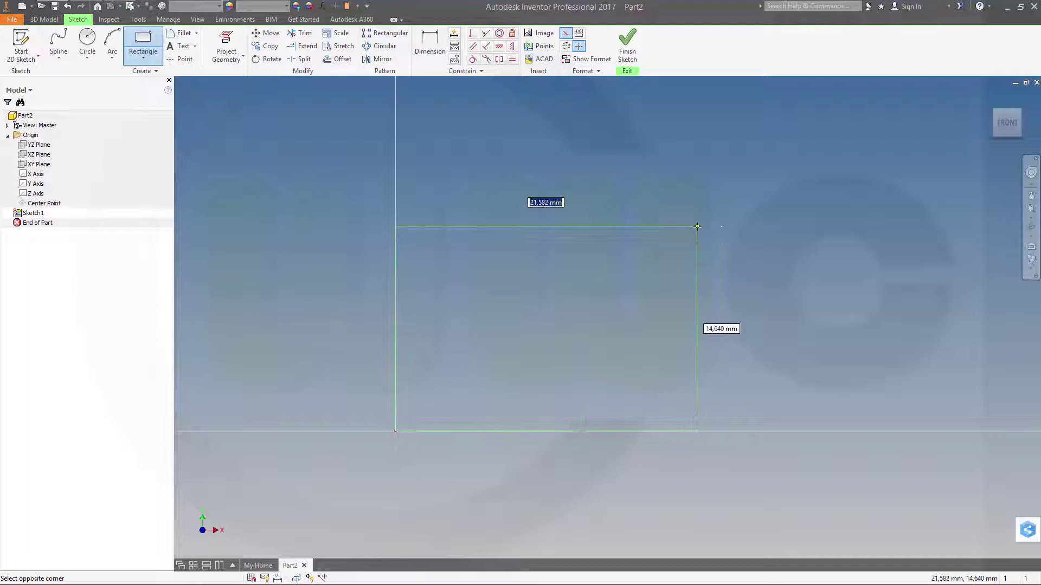
pyautogui.write('150')
pyautogui.press('Tab')
pyautogui.write('1')
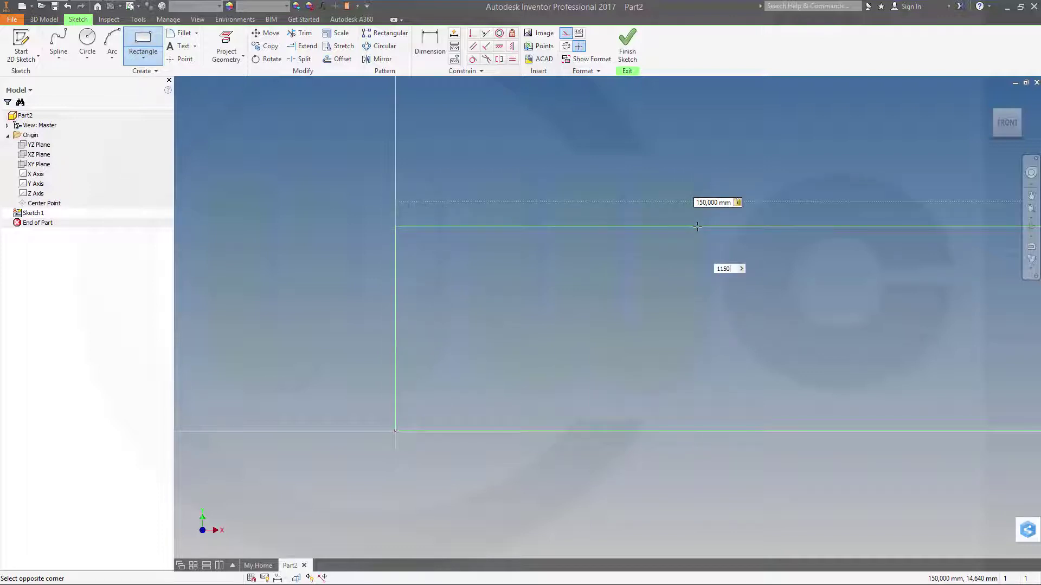
pyautogui.write('150')
pyautogui.press('Return')
pyautogui.scroll(10, 770, 216)
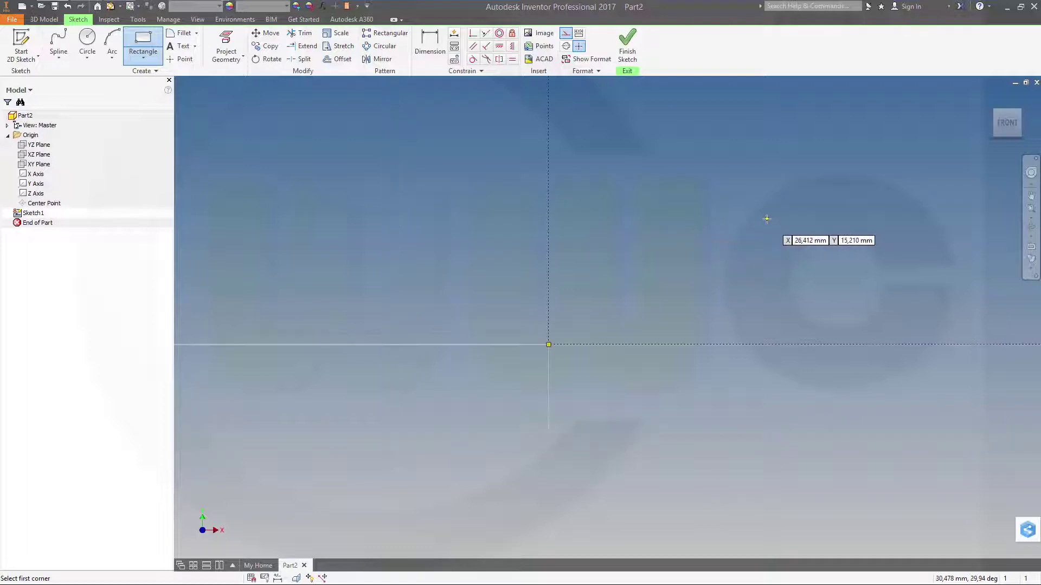
pyautogui.moveTo(793, 187)
pyautogui.mouseDown(button='middle')
pyautogui.moveTo(535, 434)
pyautogui.moveTo(488, 412)
pyautogui.mouseUp(button='middle')
pyautogui.scroll(8, 495, 406)
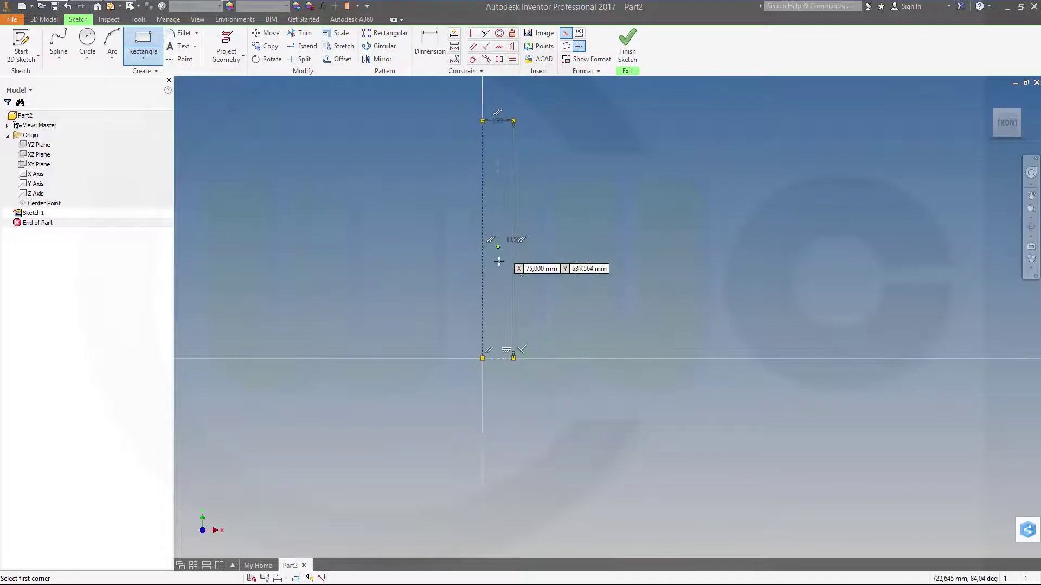
# Set the construction rectangle's height to 150 mm.
pyautogui.scroll(-5, 506, 245)
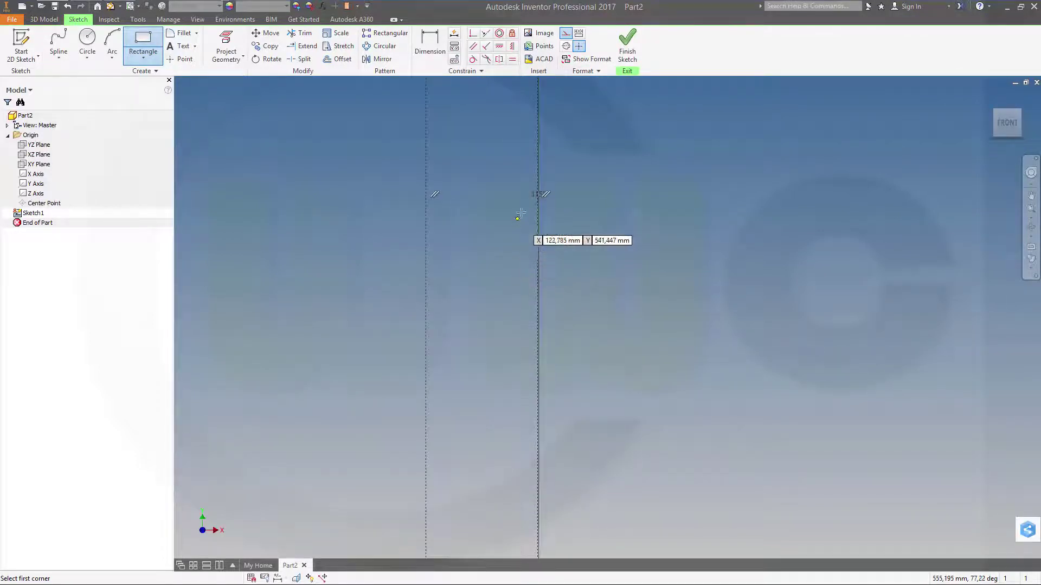
pyautogui.press('Escape')
pyautogui.doubleClick(538, 194)
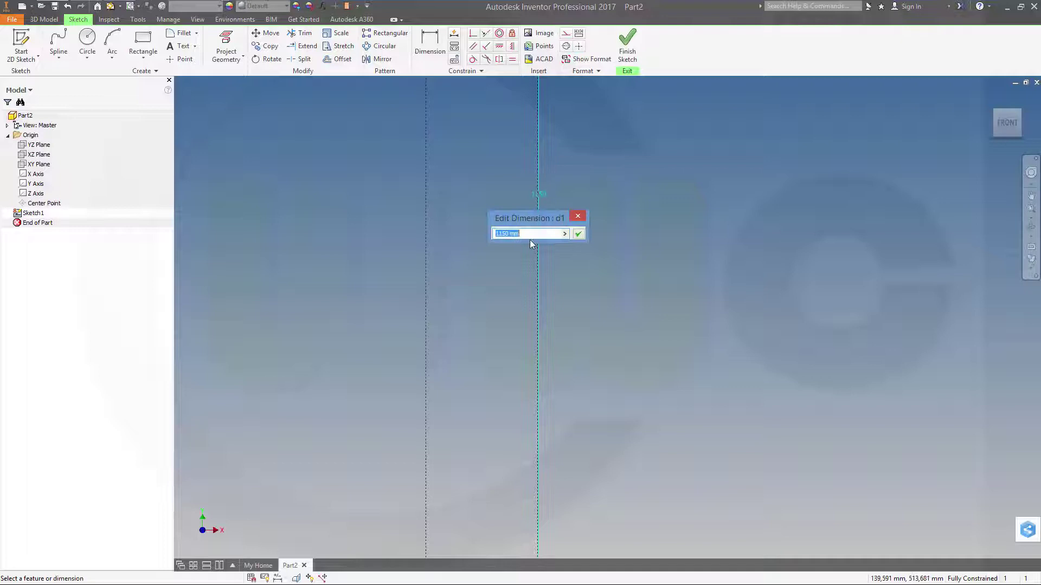
pyautogui.write('150')
pyautogui.press('Return')
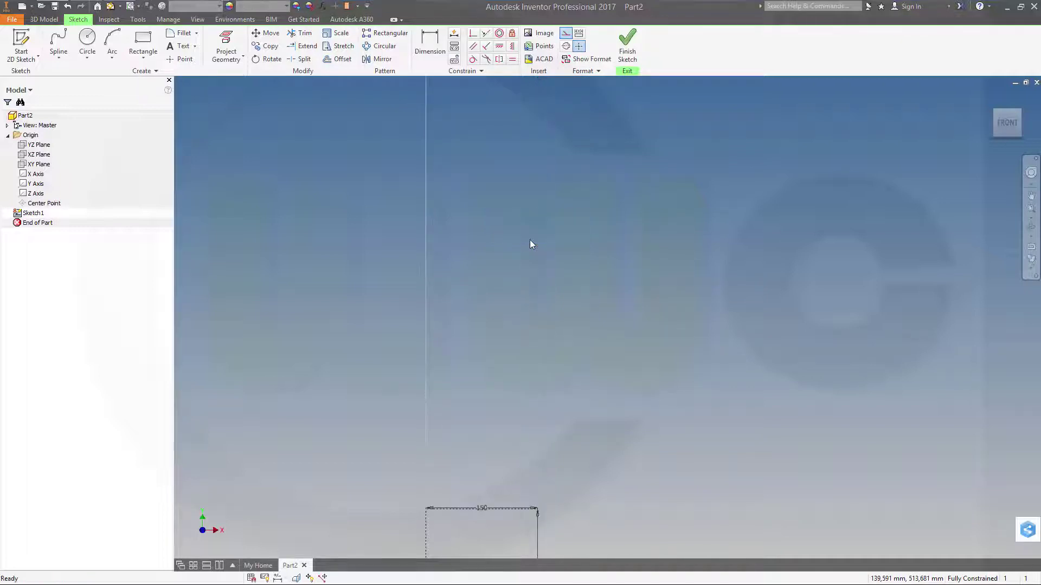
pyautogui.moveTo(597, 536); pyautogui.dragTo(662, 329, button='middle')
pyautogui.moveTo(662, 329); pyautogui.dragTo(664, 301)
pyautogui.scroll(-5, 630, 310)
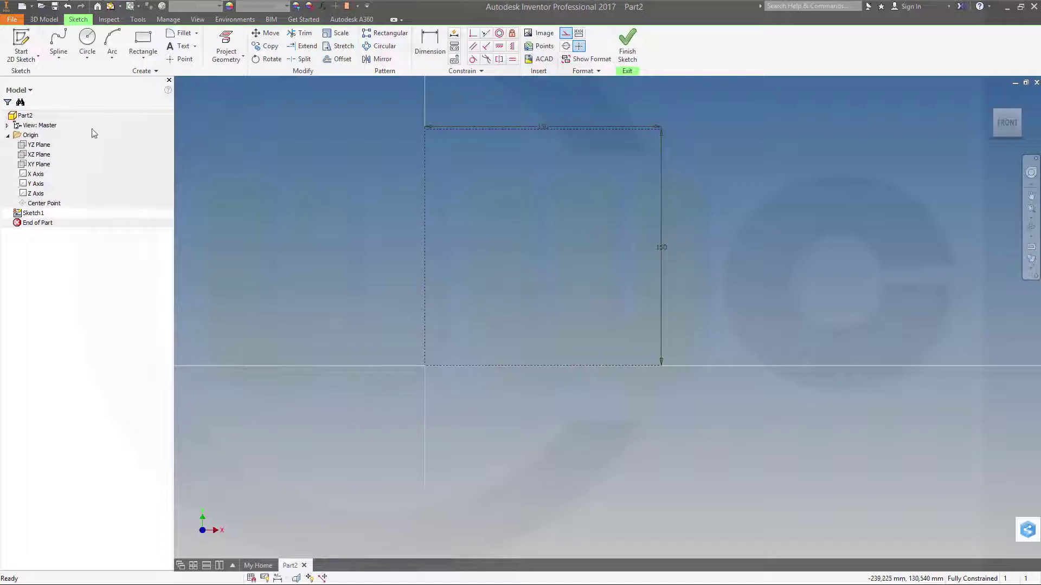
# Draw a four-point spline curving up from near the rectangle's bottom edge to its upper-right corner, and change it from construction to normal geometry.
pyautogui.click(61, 47)
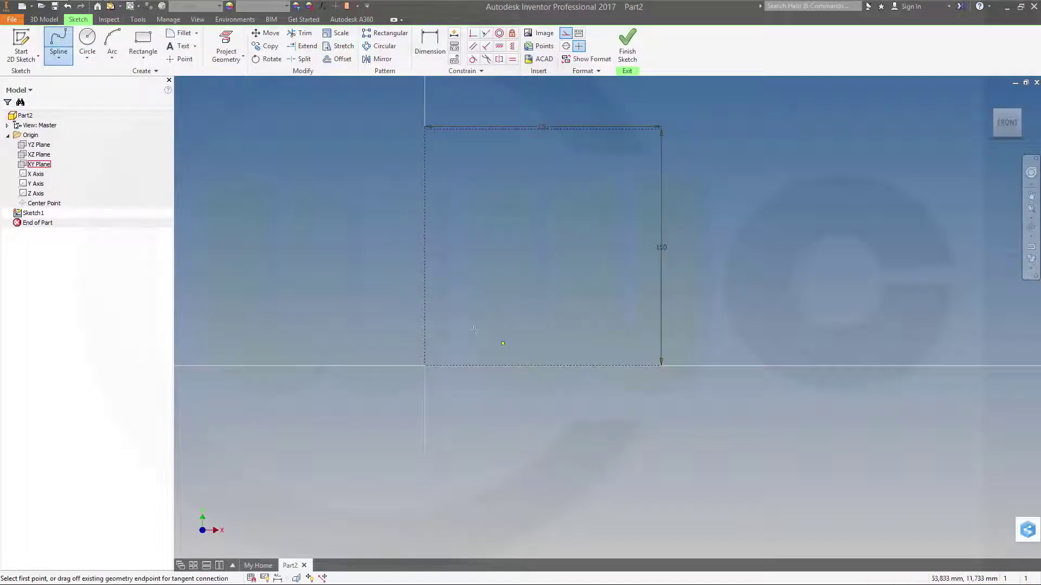
pyautogui.click(493, 357)
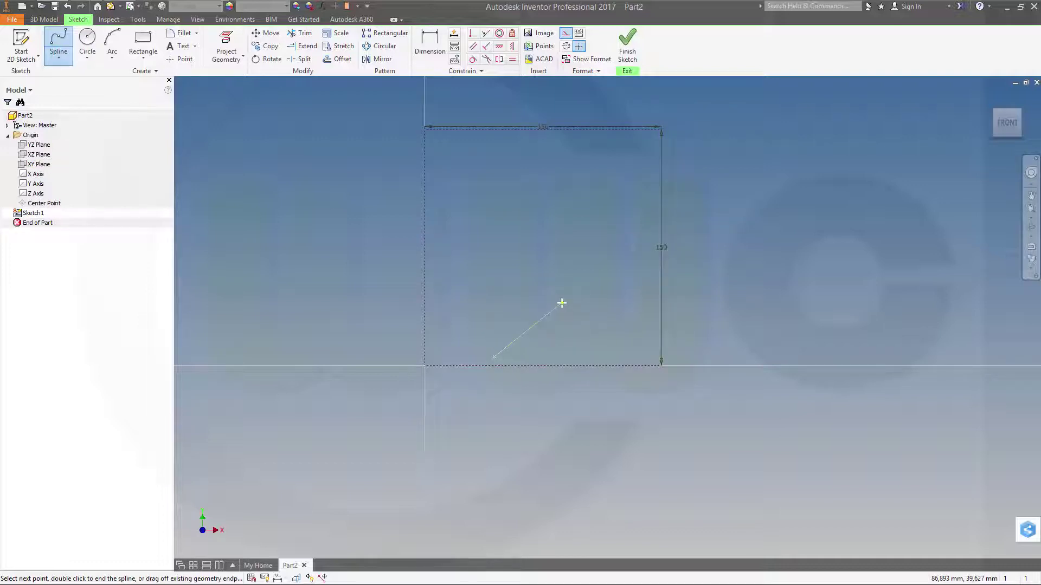
pyautogui.click(564, 302)
pyautogui.click(625, 218)
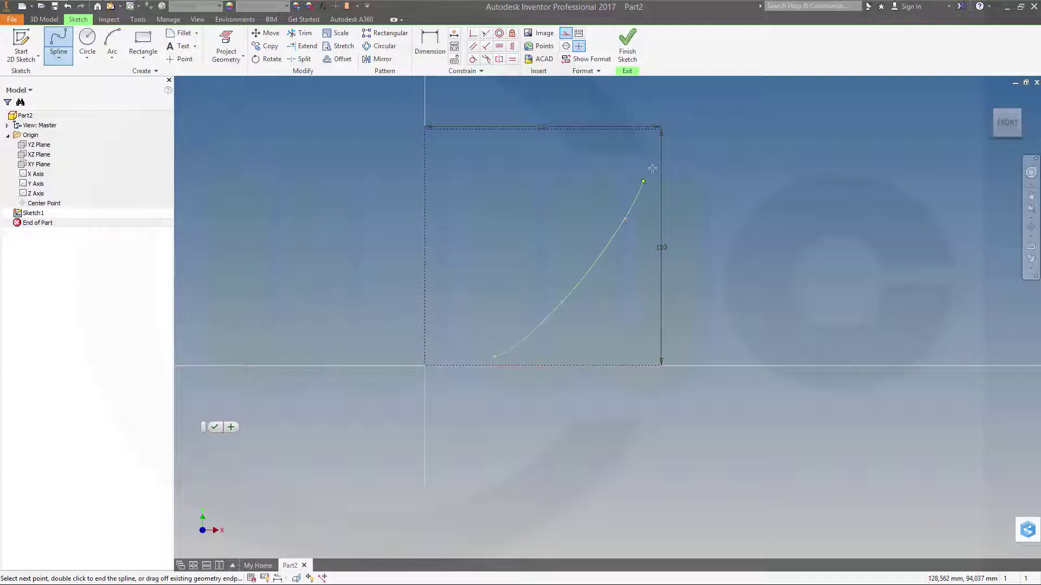
pyautogui.doubleClick(656, 135)
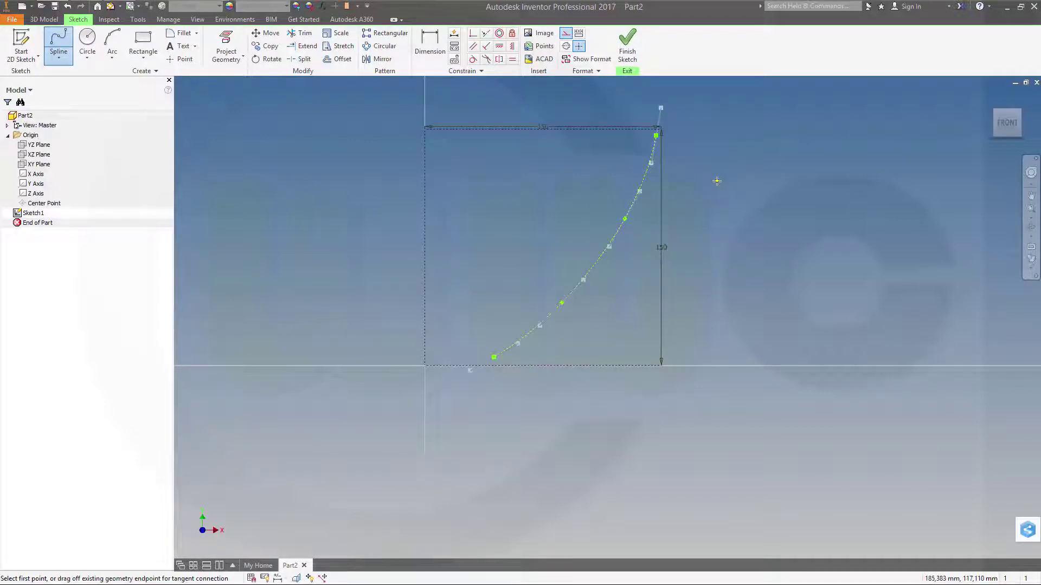
pyautogui.press('Escape')
pyautogui.click(631, 211)
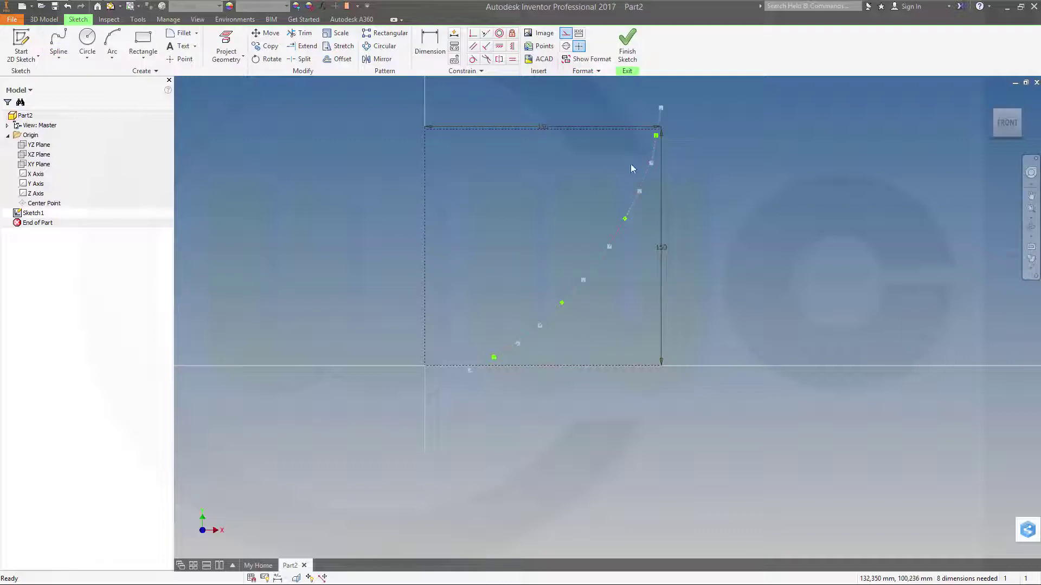
pyautogui.click(572, 40)
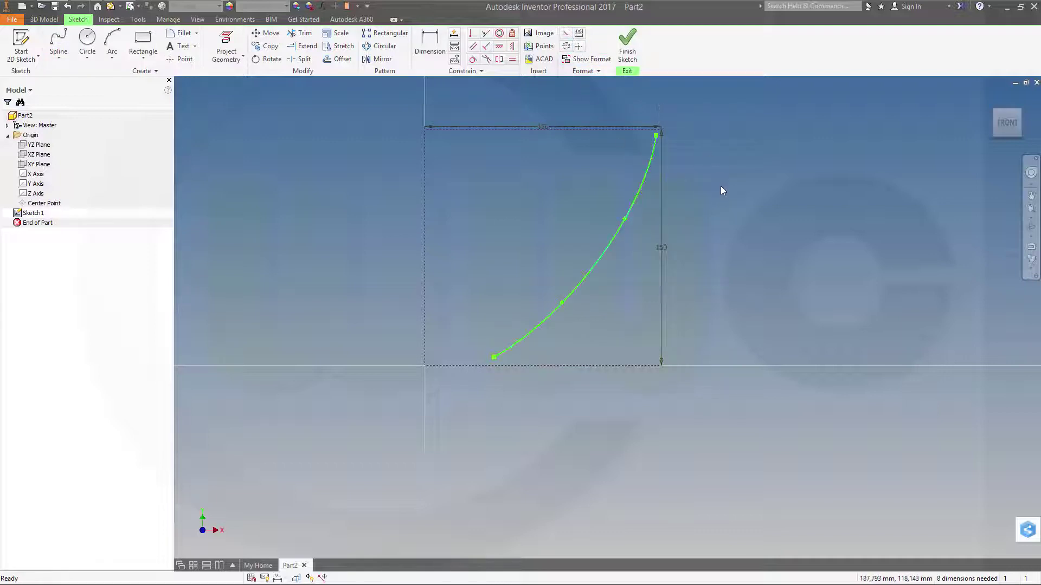
# Delete the guide rectangle's two dimensions and all of its edges, keeping only the spline.
pyautogui.click(662, 252)
pyautogui.press('Delete')
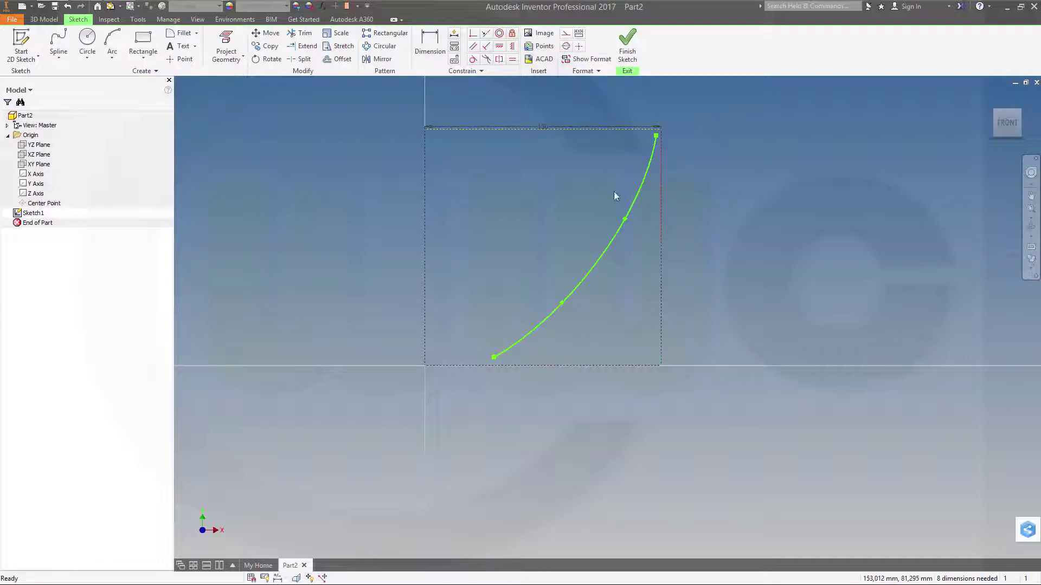
pyautogui.click(547, 130)
pyautogui.press('Delete')
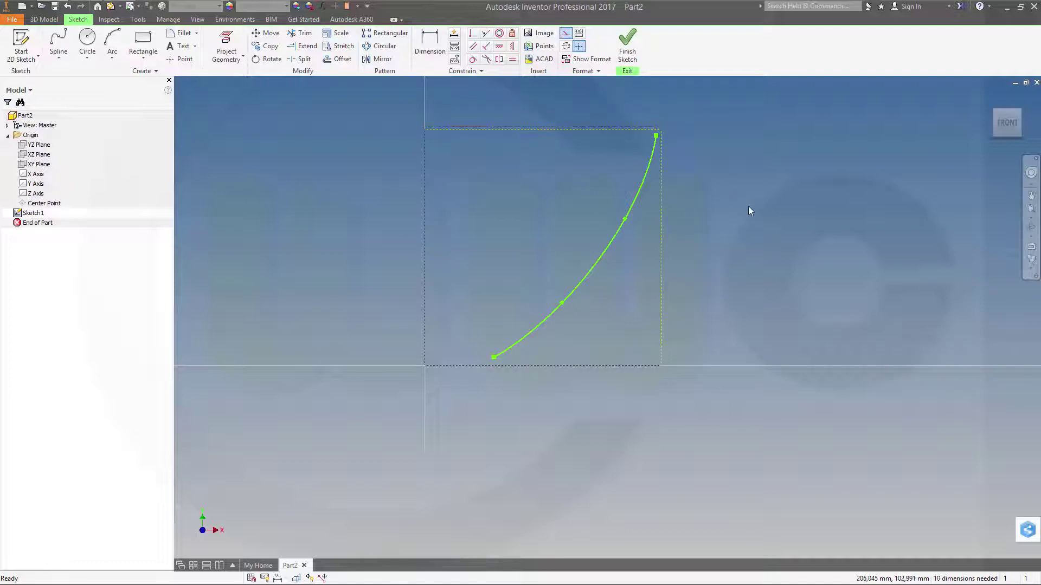
pyautogui.click(662, 229)
pyautogui.press('Delete')
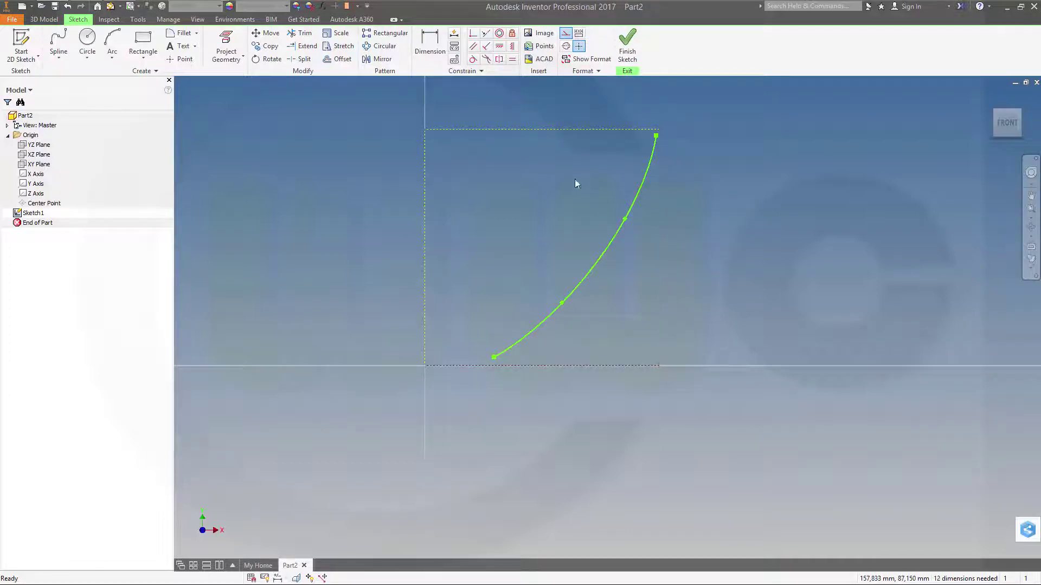
pyautogui.click(532, 130)
pyautogui.press('Delete')
pyautogui.click(426, 204)
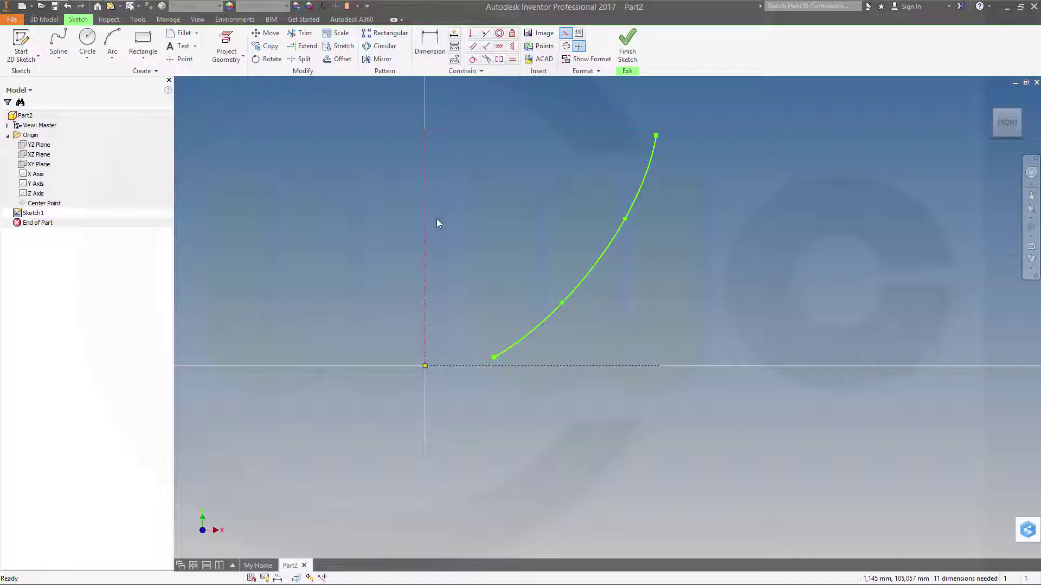
pyautogui.press('Delete')
pyautogui.click(584, 365)
pyautogui.press('Delete')
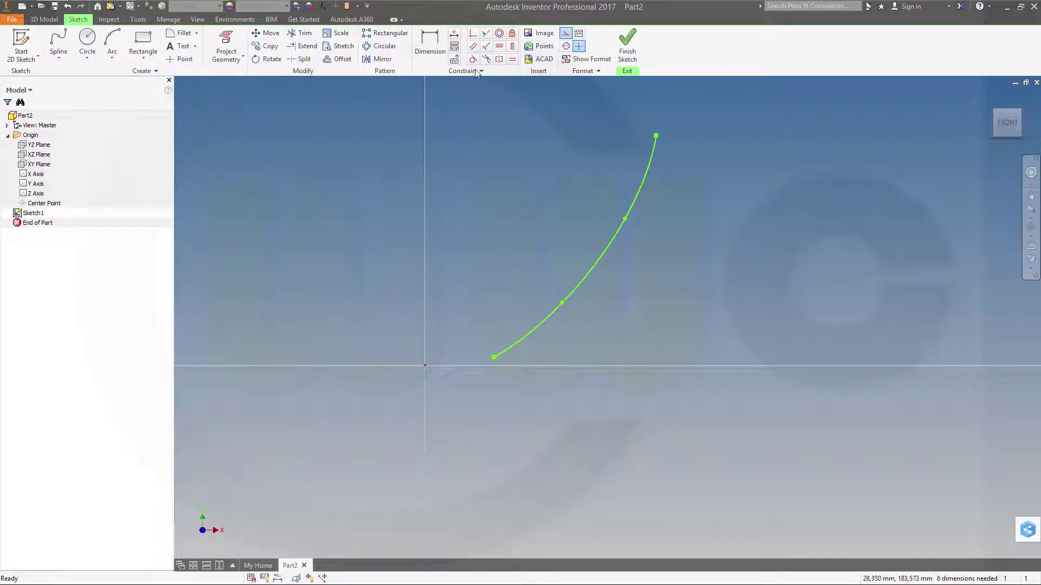
# Constrain the spline's lower endpoint to lie horizontally level with the sketch origin.
pyautogui.click(500, 46)
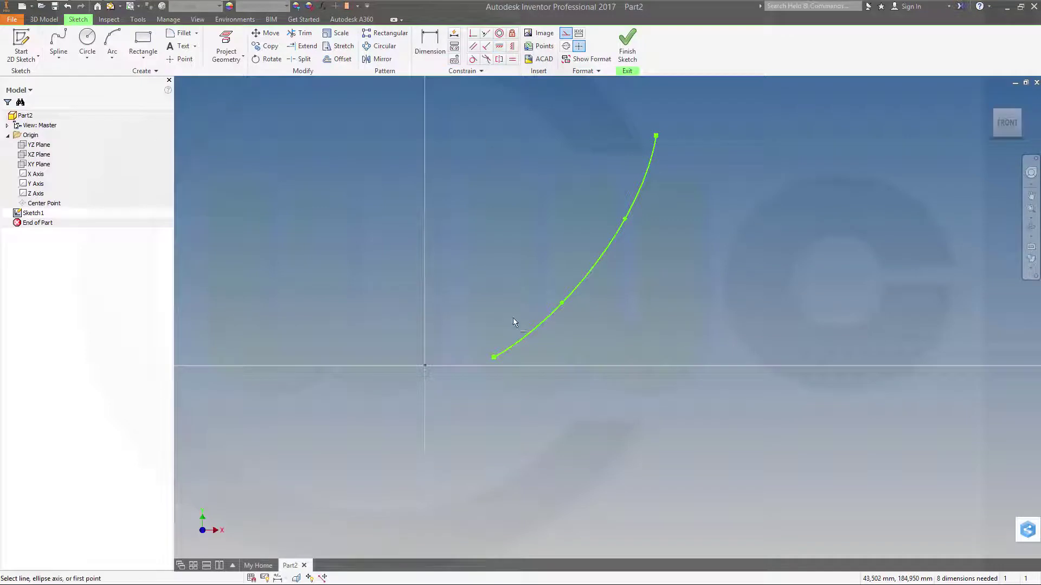
pyautogui.click(494, 357)
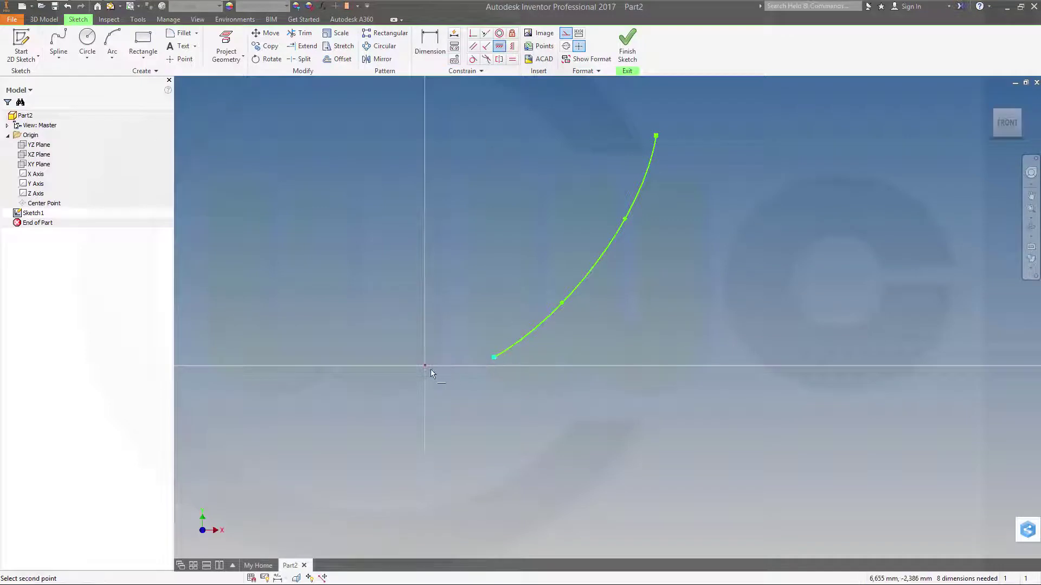
pyautogui.click(427, 366)
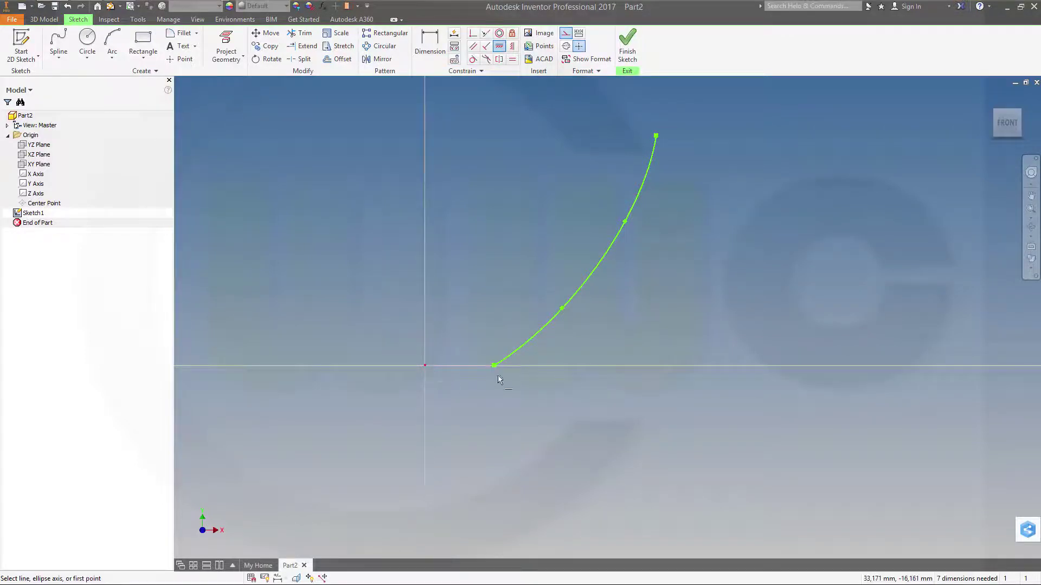
# Dimension the spline's upper endpoint 150 mm vertically and 150 mm horizontally from the origin.
pyautogui.press('d')
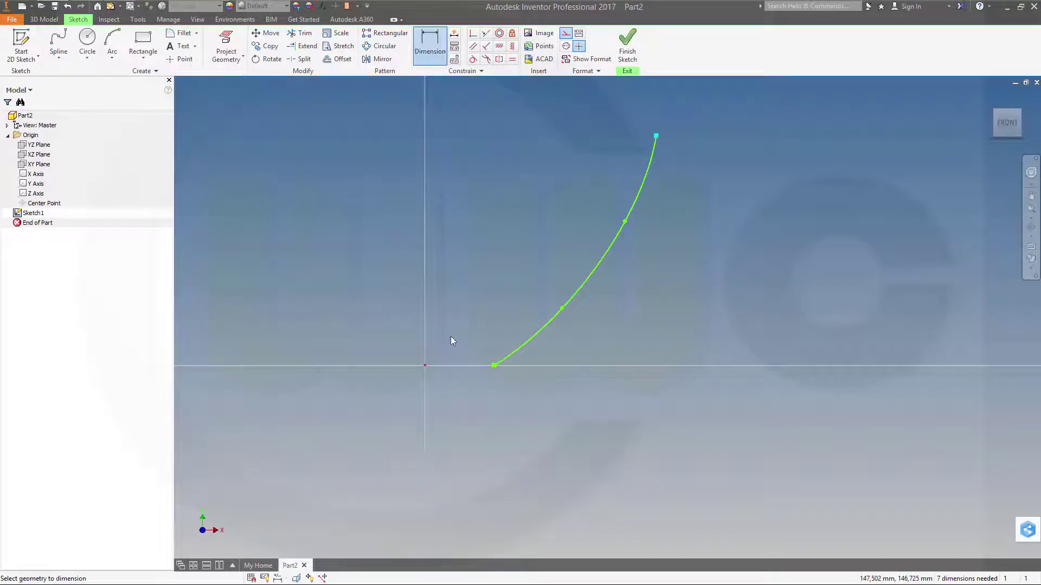
pyautogui.click(698, 285)
pyautogui.write('150')
pyautogui.press('Return')
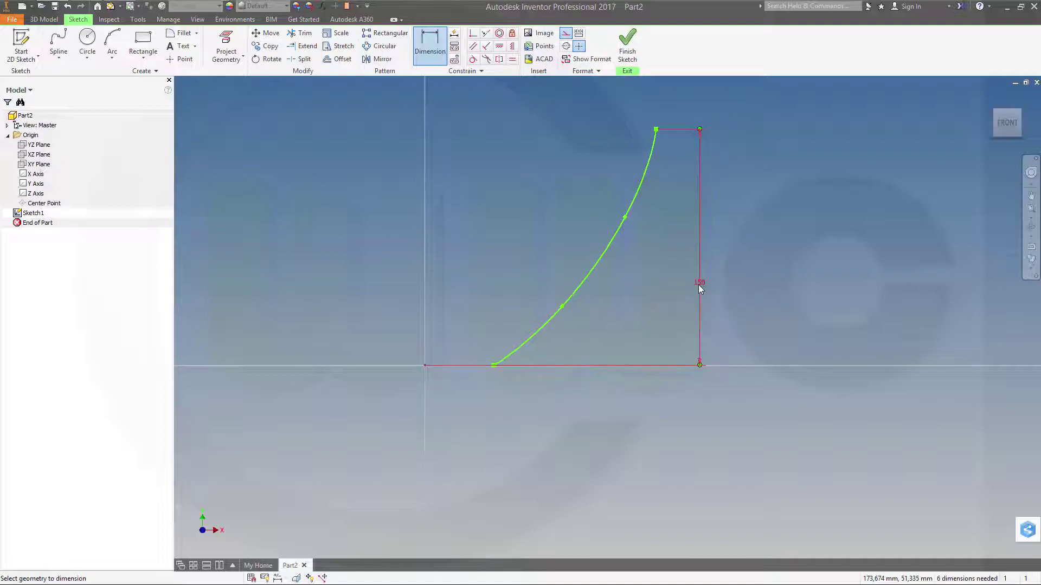
pyautogui.click(656, 130)
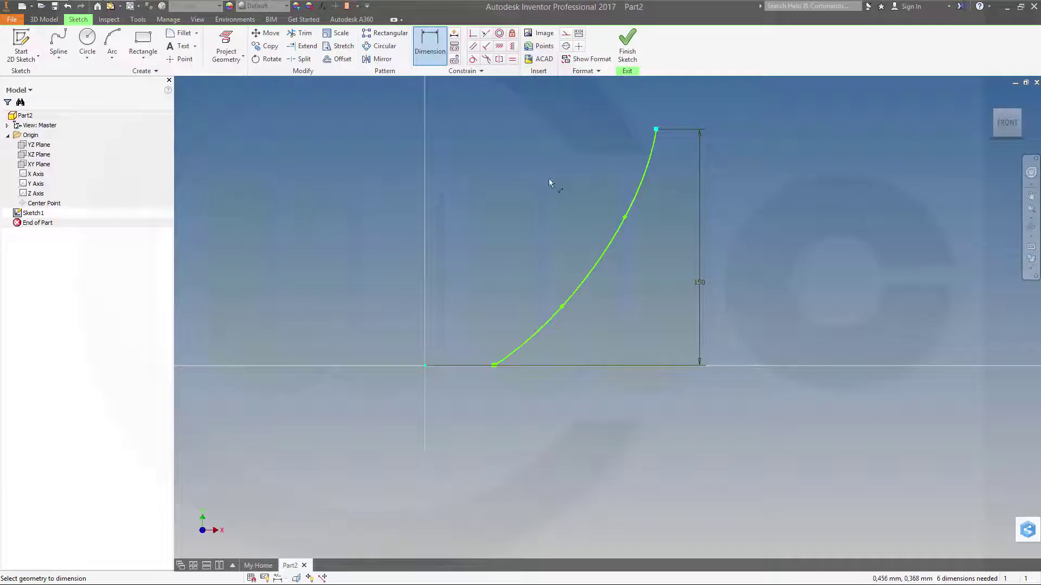
pyautogui.click(425, 365)
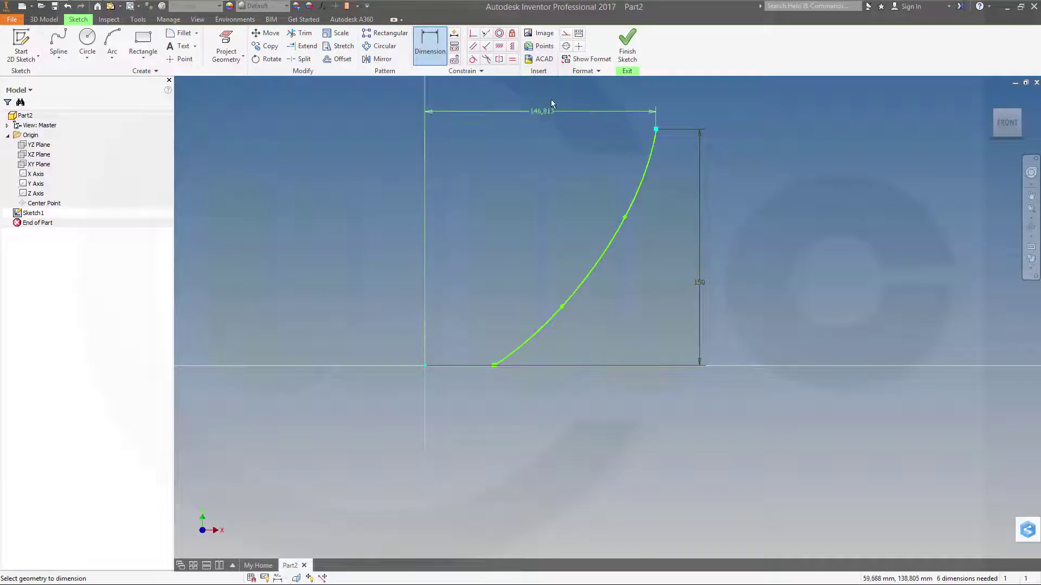
pyautogui.click(551, 98)
pyautogui.write('150')
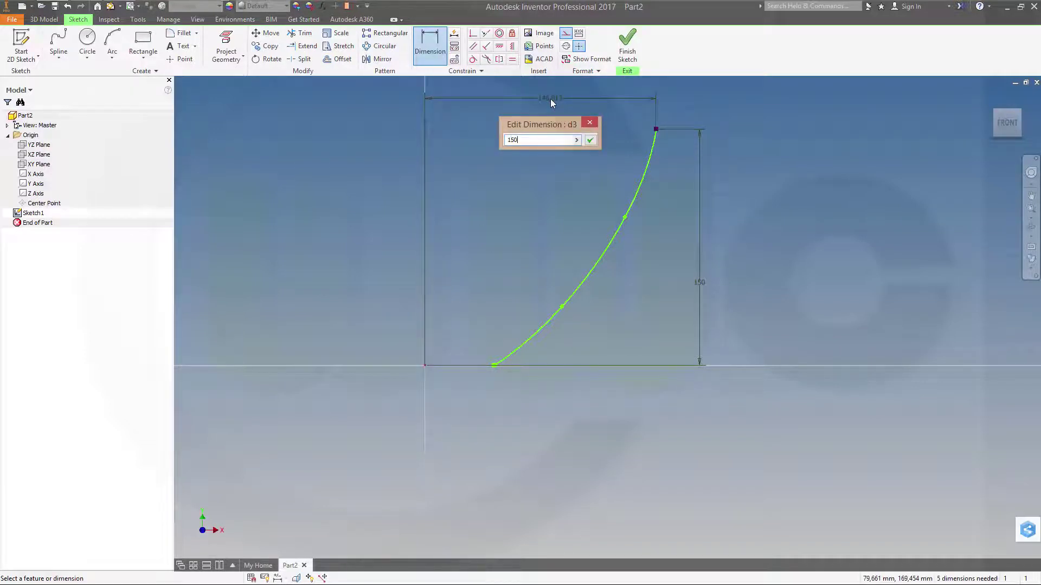
pyautogui.press('Return')
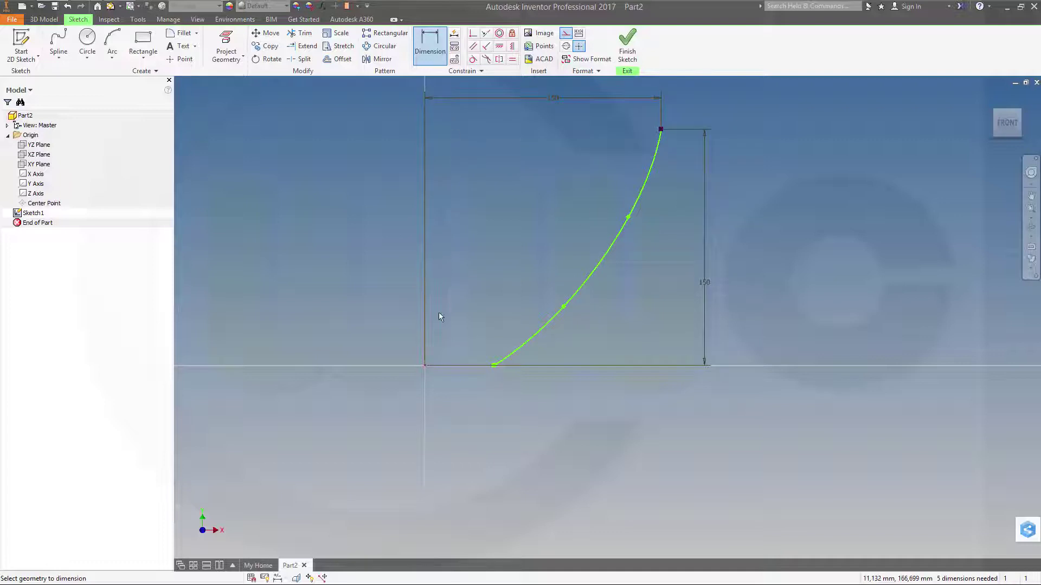
# Dimension the spline's lower endpoint 50 mm horizontally from the origin.
pyautogui.click(495, 366)
pyautogui.click(424, 366)
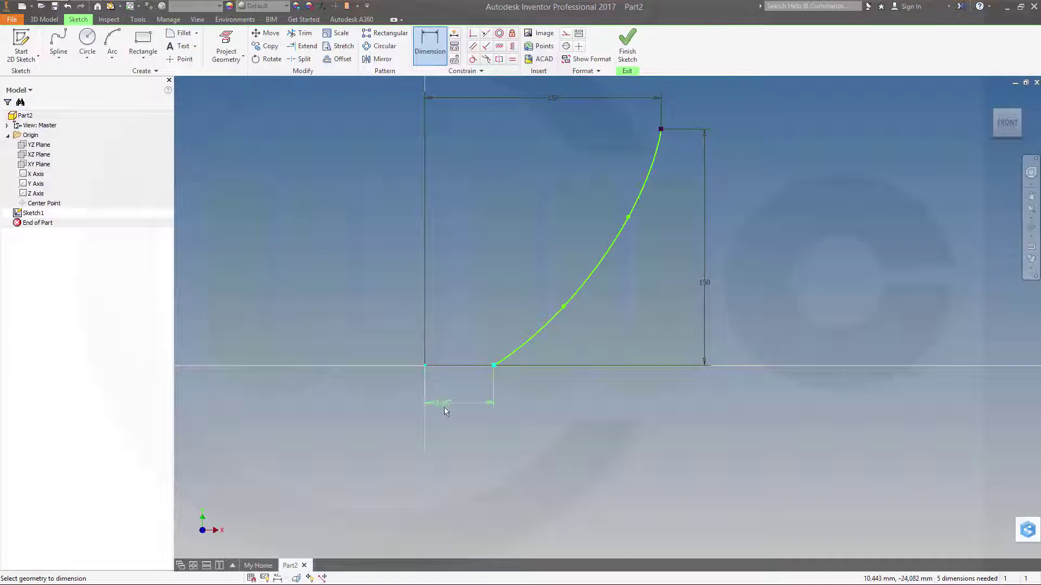
pyautogui.click(444, 408)
pyautogui.write('50')
pyautogui.press('Return')
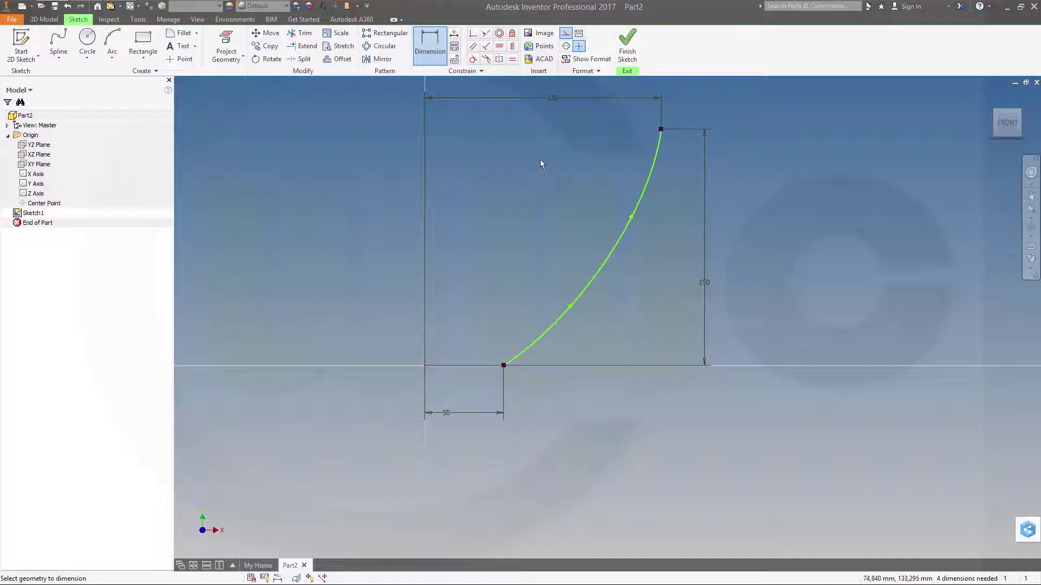
# Activate the tangent handle at the spline's lower endpoint and constrain the handle horizontal.
pyautogui.press('Escape')
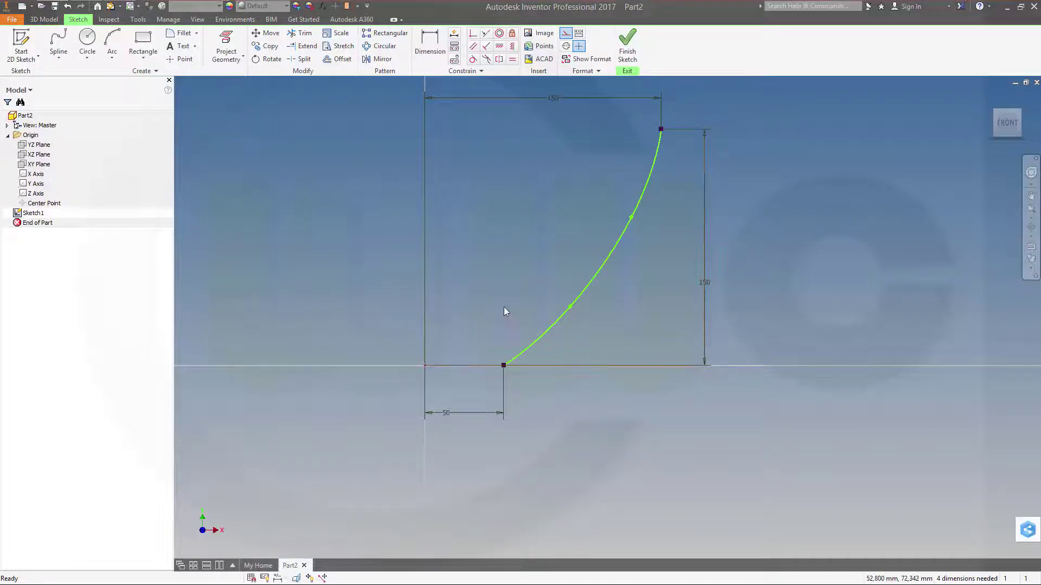
pyautogui.rightClick(504, 368)
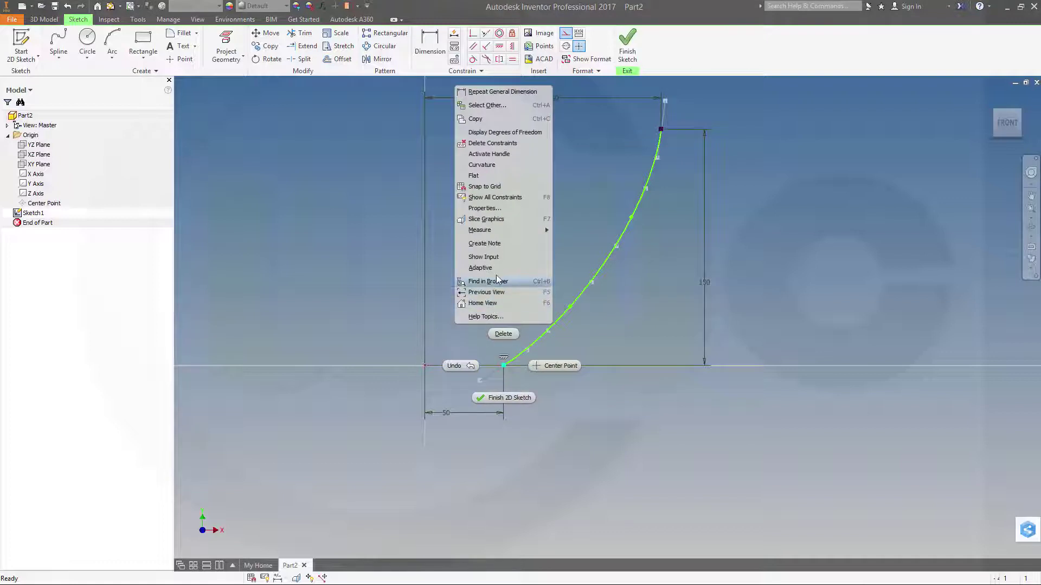
pyautogui.click(503, 161)
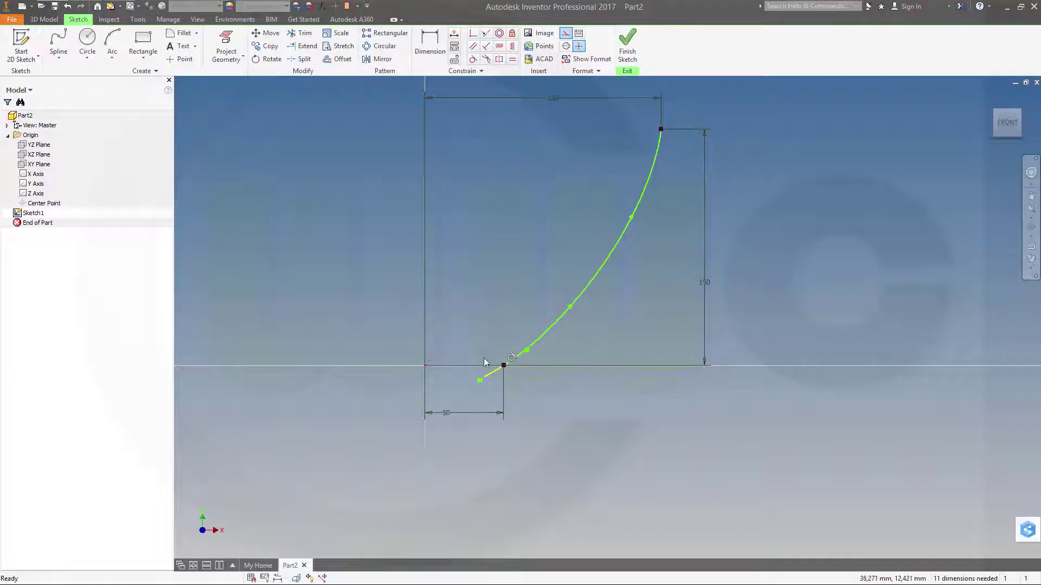
pyautogui.click(498, 46)
pyautogui.click(490, 381)
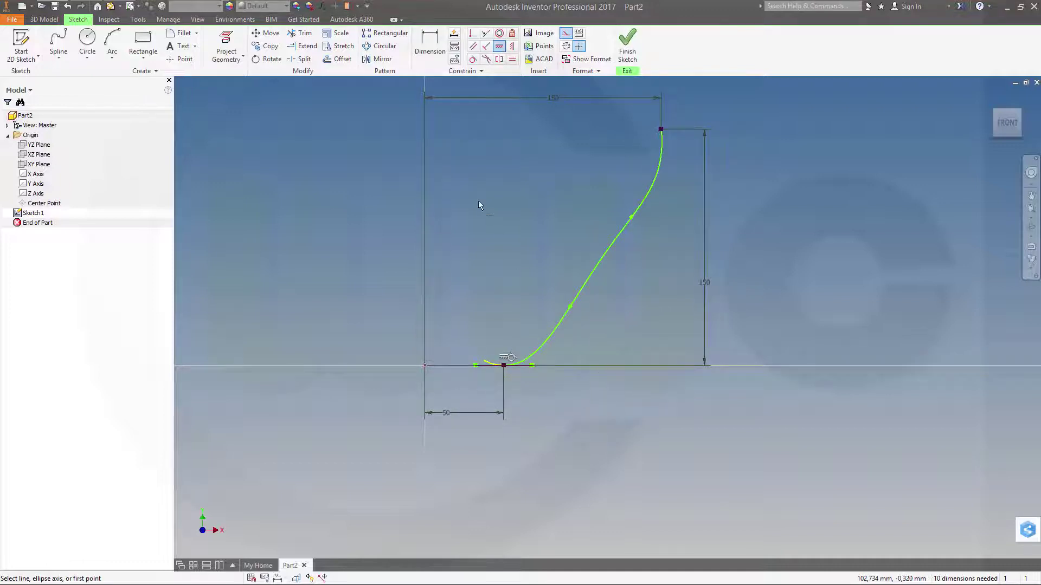
pyautogui.press('Escape')
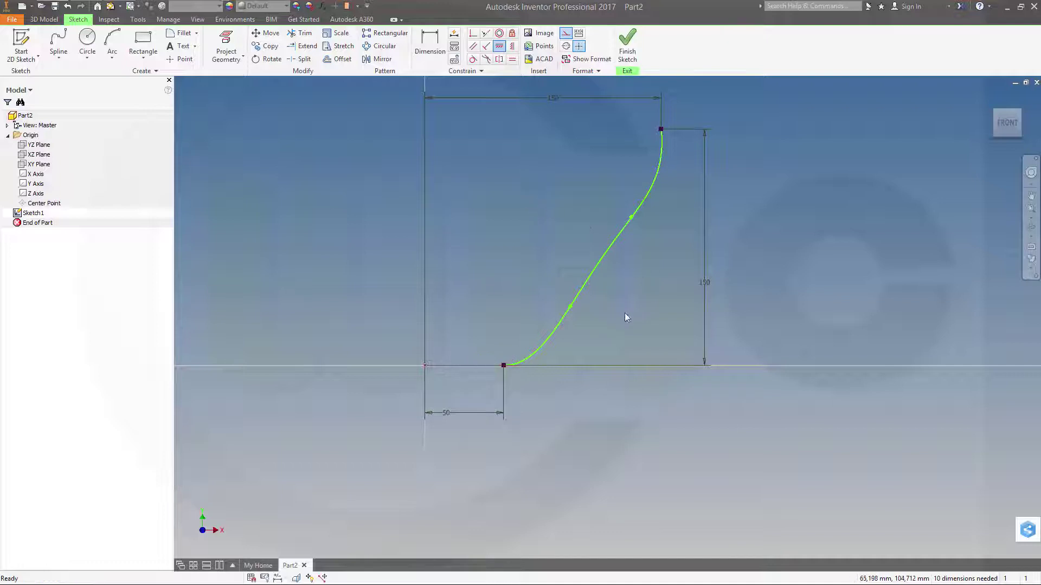
# Move the spline's lower interior point slightly down and outward to smooth the curve, and finish the sketch.
pyautogui.moveTo(571, 309); pyautogui.dragTo(577, 314)
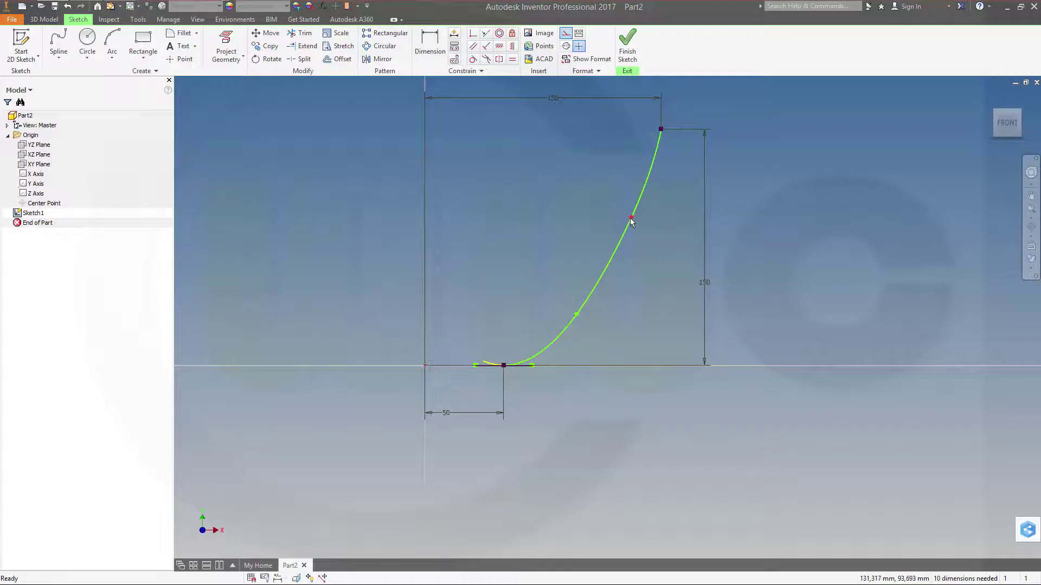
pyautogui.click(818, 127)
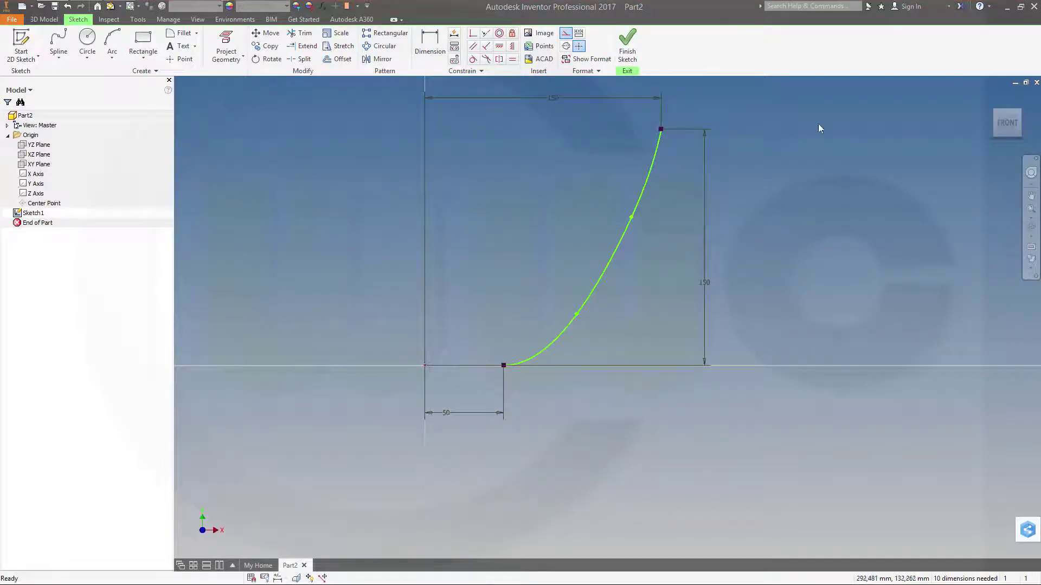
pyautogui.click(627, 44)
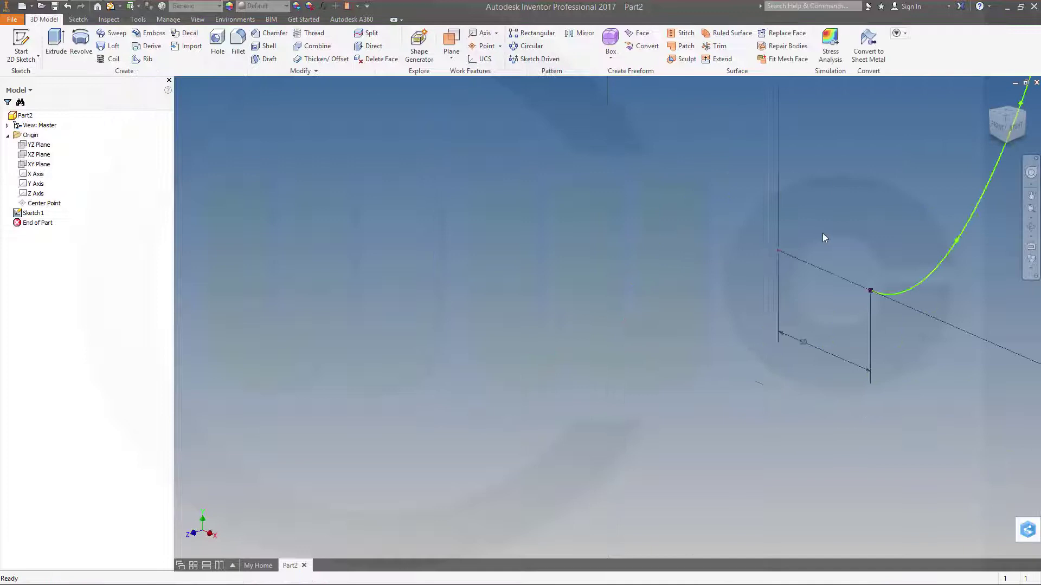
# Start a new sketch on the XY plane and project the spline's upper endpoint into it.
pyautogui.moveTo(888, 187); pyautogui.dragTo(593, 321, button='middle')
pyautogui.scroll(3, 595, 321)
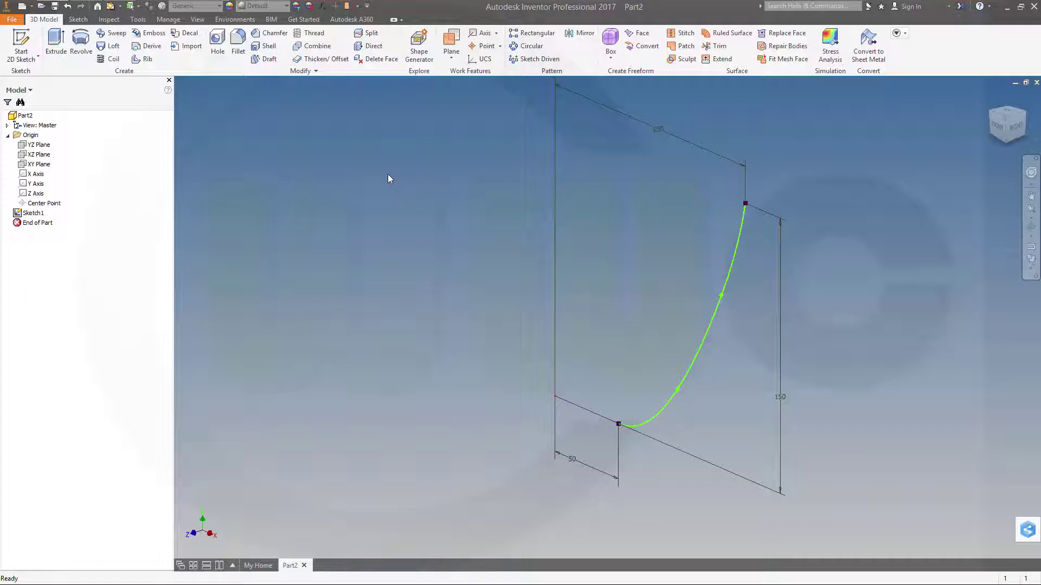
pyautogui.click(22, 39)
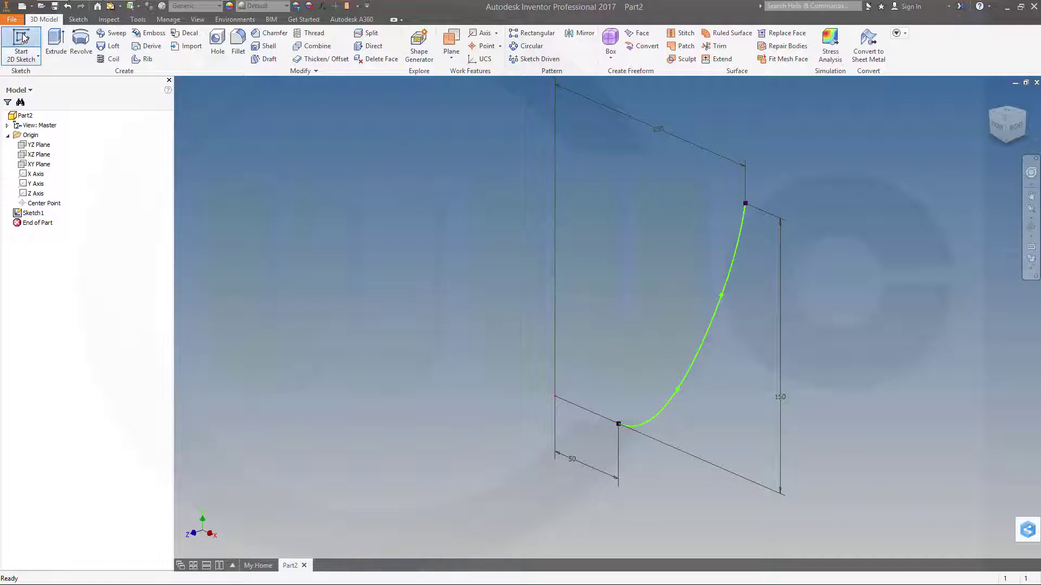
pyautogui.click(635, 200)
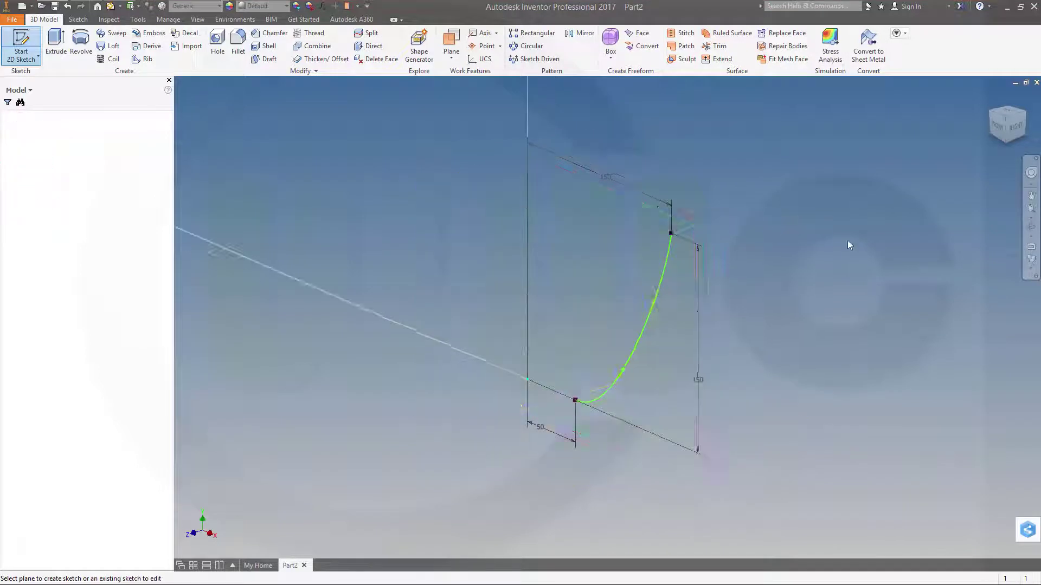
pyautogui.moveTo(854, 191); pyautogui.dragTo(779, 256, button='middle')
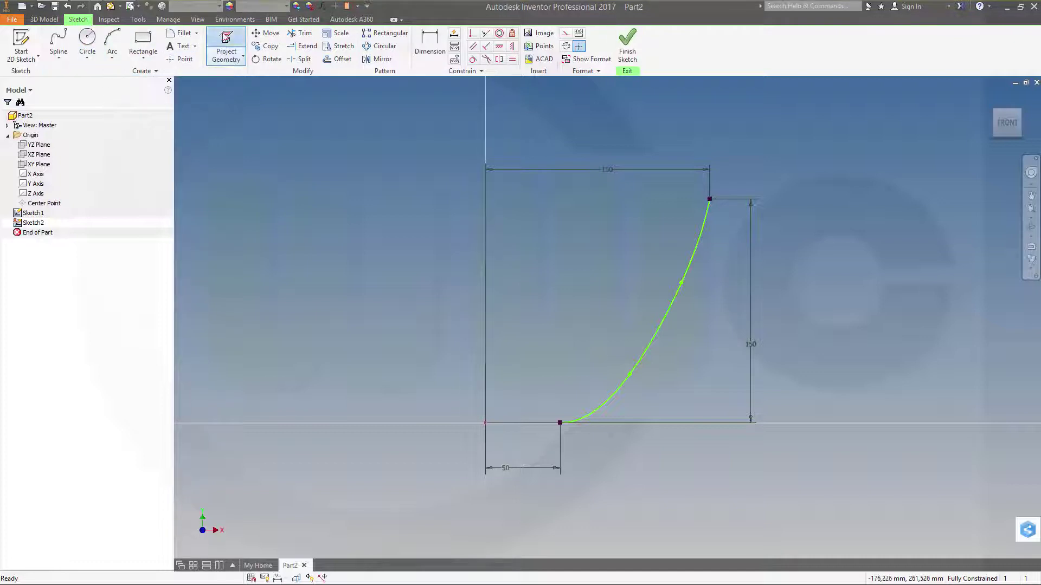
pyautogui.click(225, 58)
pyautogui.click(710, 199)
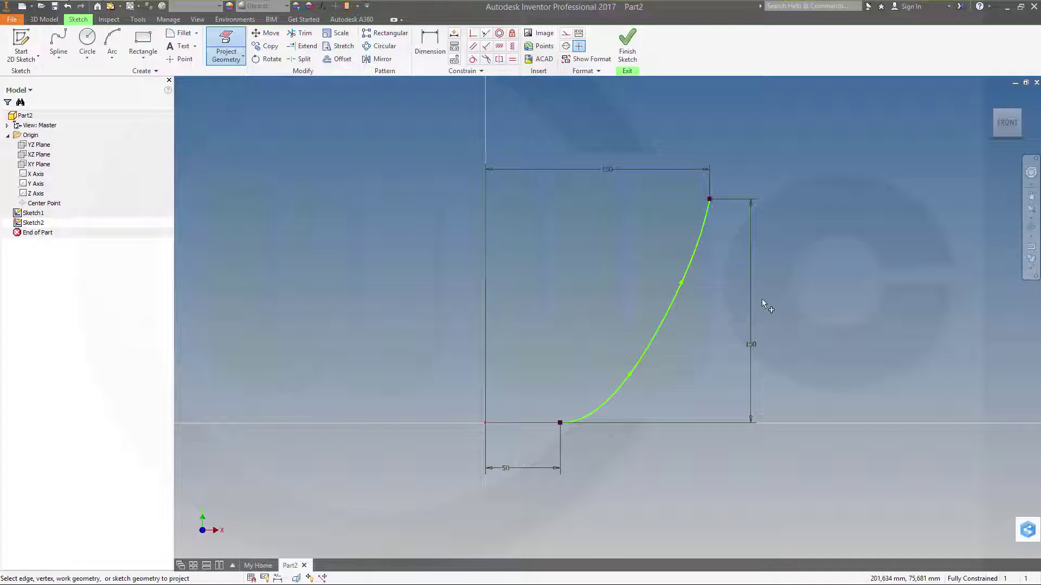
# Draw a small circle centred on the spline's upper endpoint and finish the sketch.
pyautogui.click(90, 37)
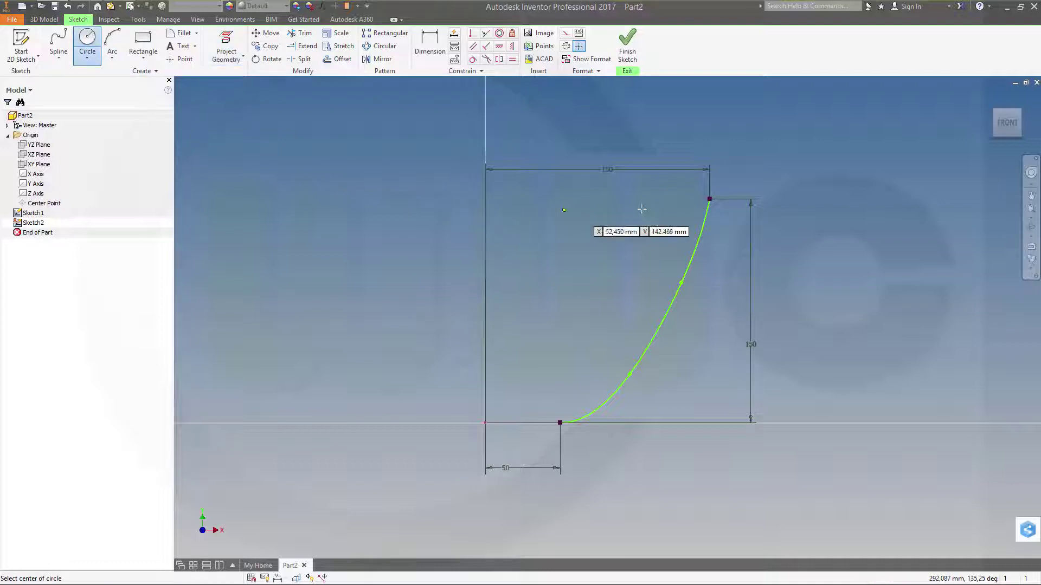
pyautogui.click(709, 200)
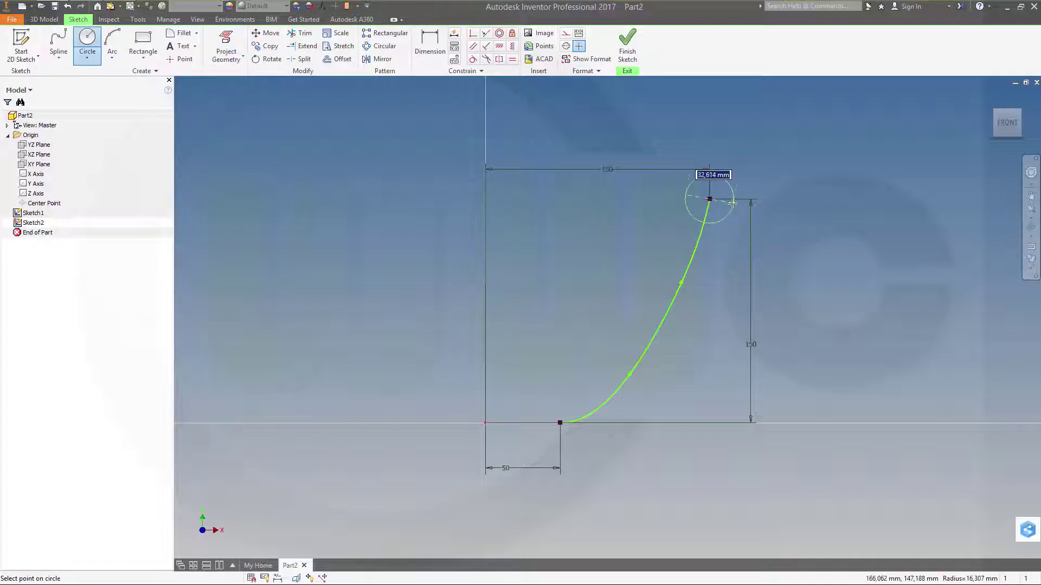
pyautogui.press('Escape')
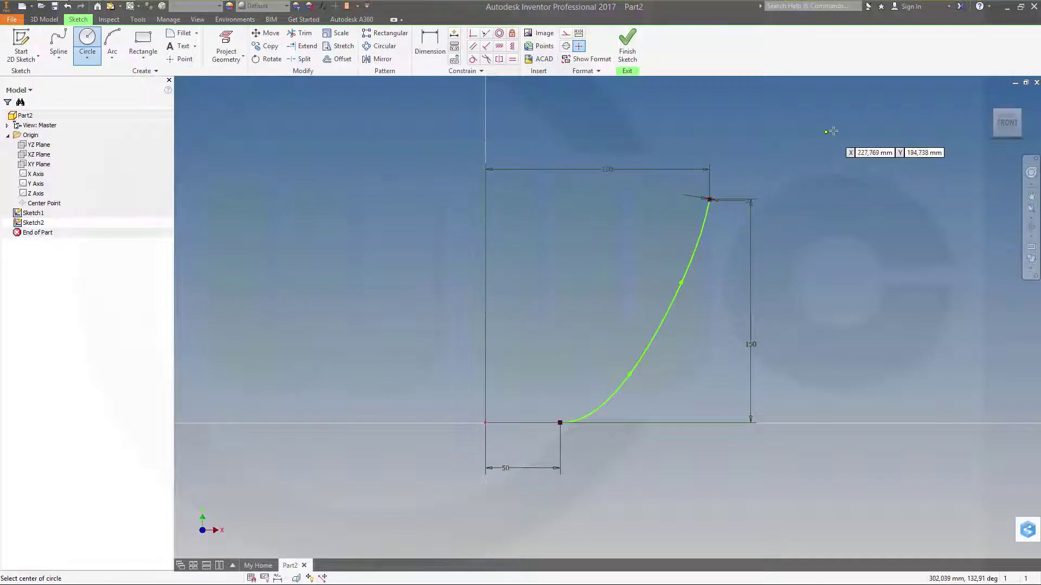
pyautogui.click(626, 49)
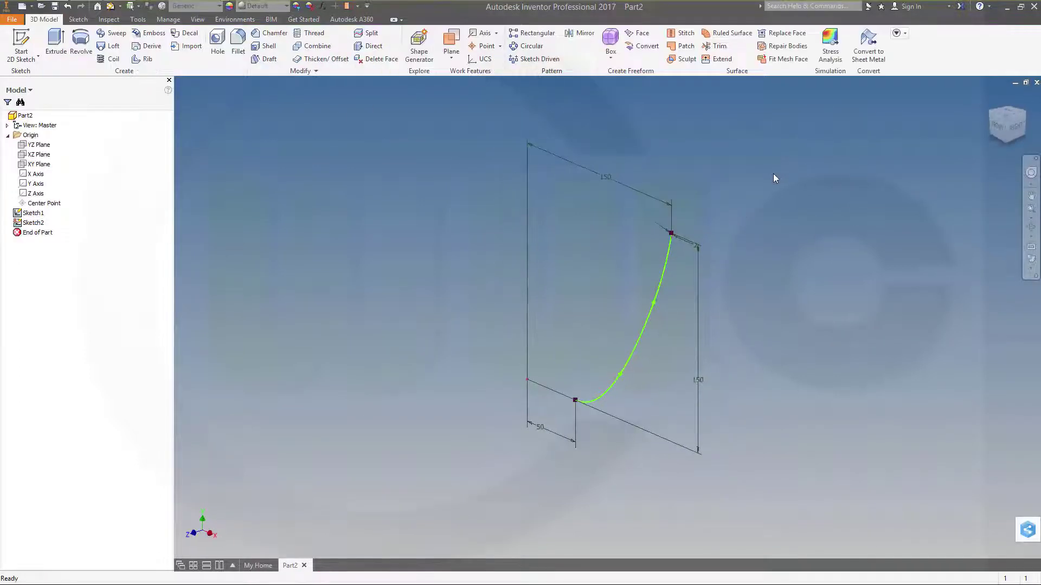
# Create a boundary patch surface from the small circle at the spline's upper endpoint.
pyautogui.scroll(-3, 596, 266)
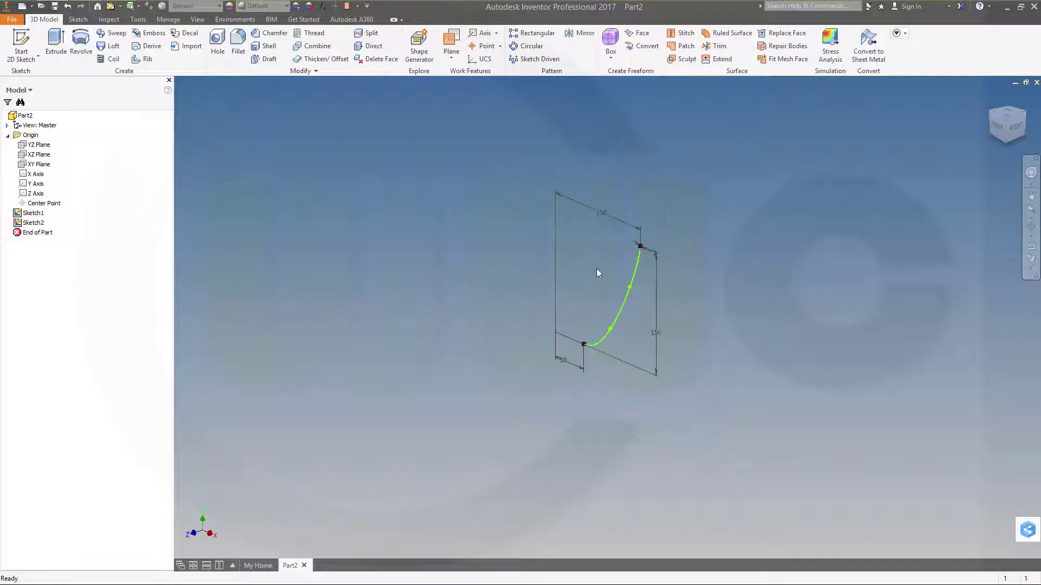
pyautogui.scroll(7, 597, 268)
pyautogui.scroll(3, 808, 157)
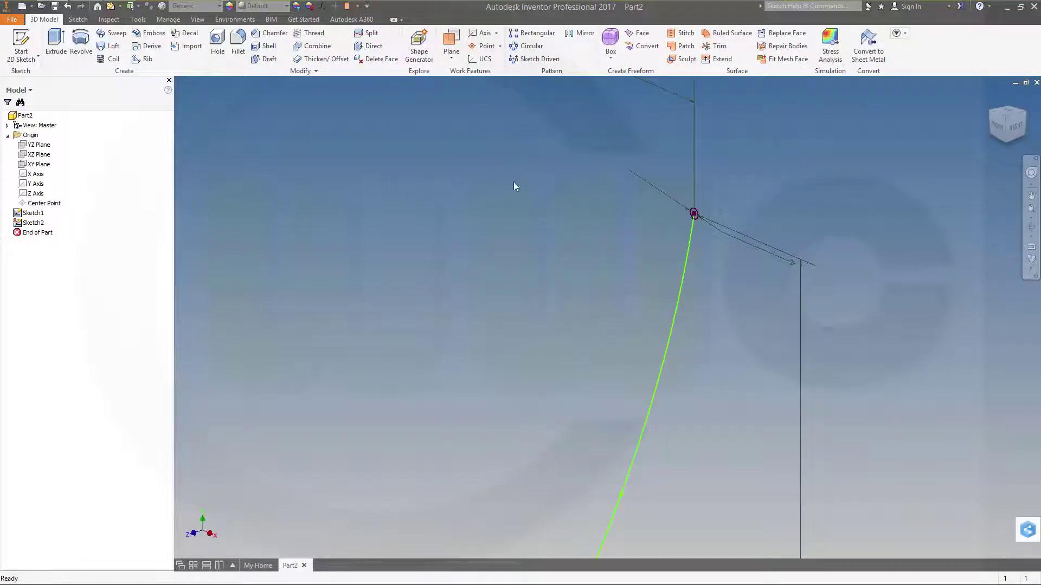
pyautogui.click(681, 46)
pyautogui.scroll(3, 710, 233)
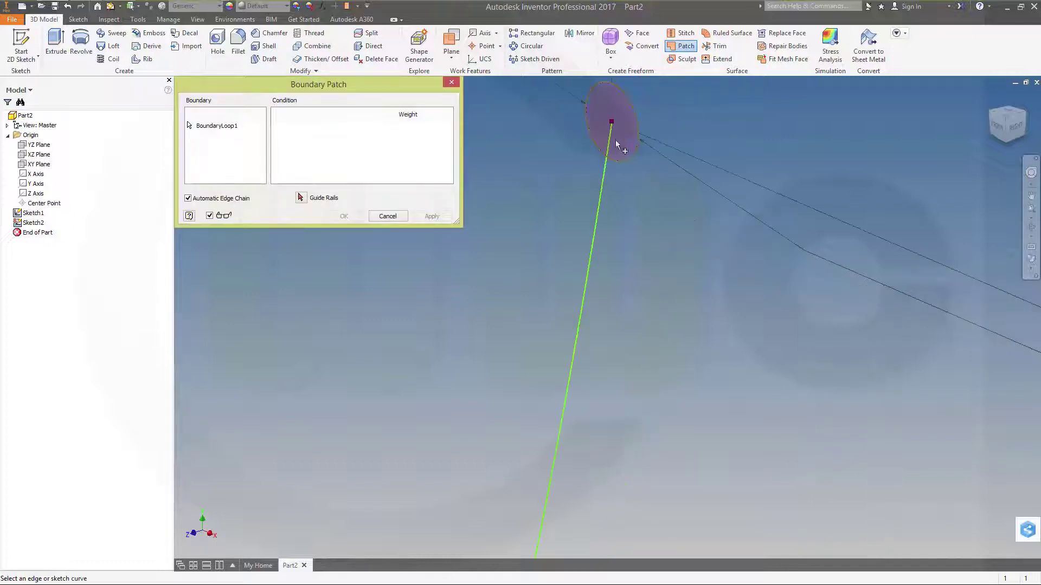
pyautogui.click(629, 149)
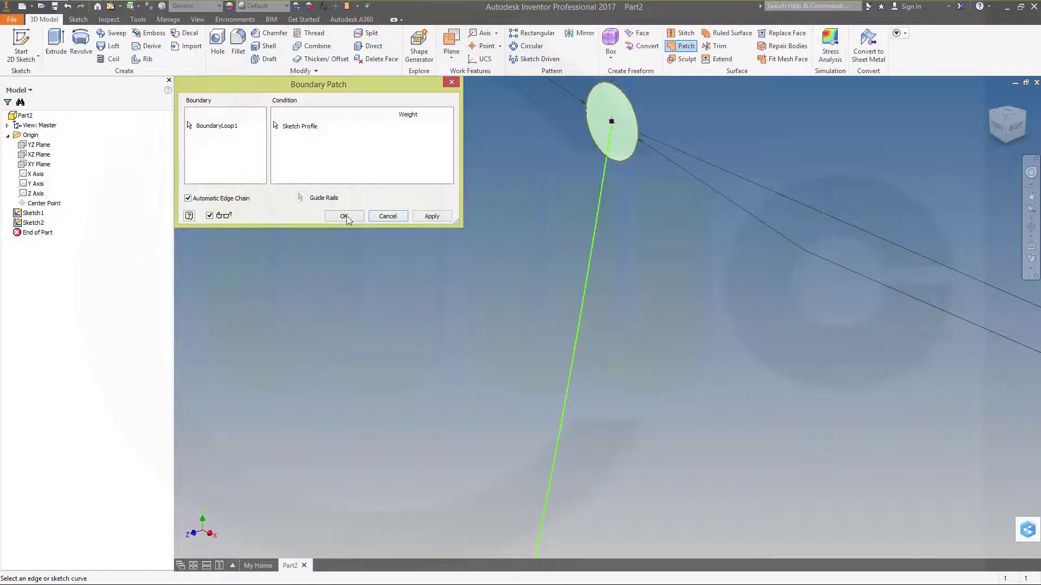
pyautogui.click(344, 216)
# Pattern the boundary patch along the spline with 10 instances spread over the curve length, flipping the direction to follow the curve.
pyautogui.scroll(-4, 512, 291)
pyautogui.moveTo(533, 302)
pyautogui.keyDown('shift'); pyautogui.mouseDown(button='middle')
pyautogui.moveTo(681, 261)
pyautogui.moveTo(740, 265)
pyautogui.moveTo(729, 325)
pyautogui.moveTo(753, 363)
pyautogui.moveTo(766, 209)
pyautogui.mouseUp(button='middle'); pyautogui.keyUp('shift')
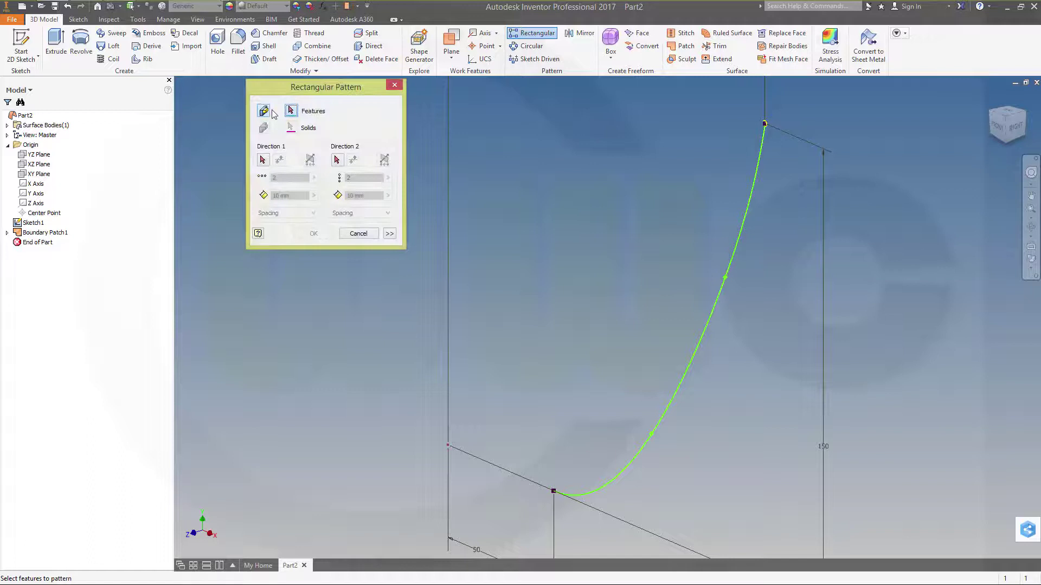
pyautogui.click(39, 229)
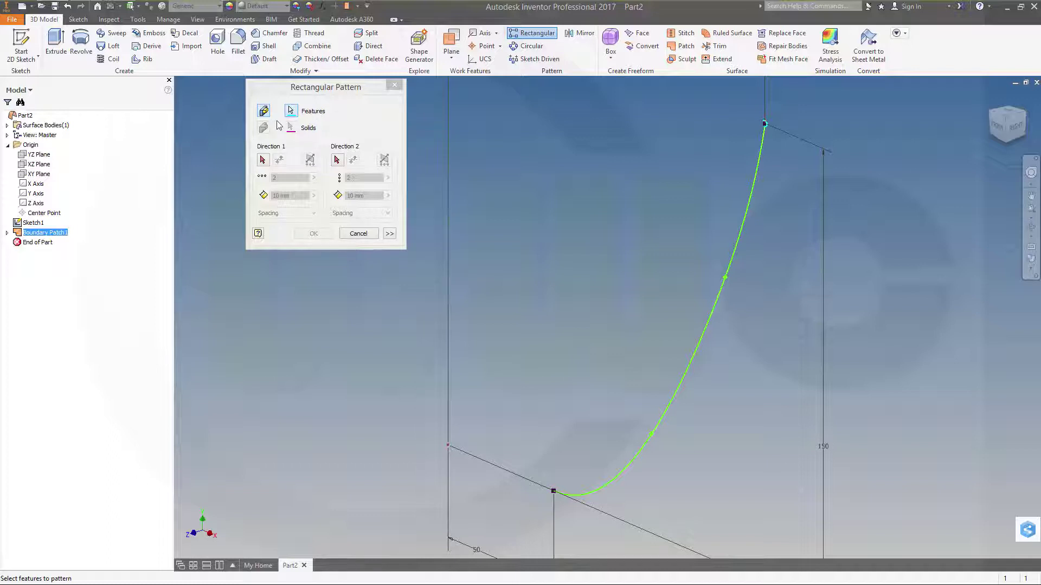
pyautogui.click(264, 161)
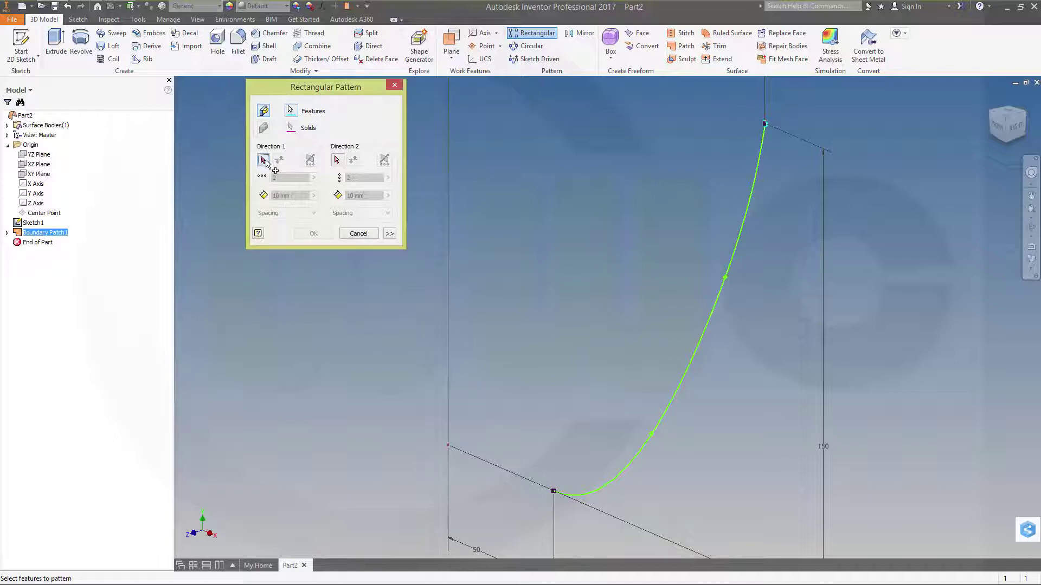
pyautogui.click(730, 266)
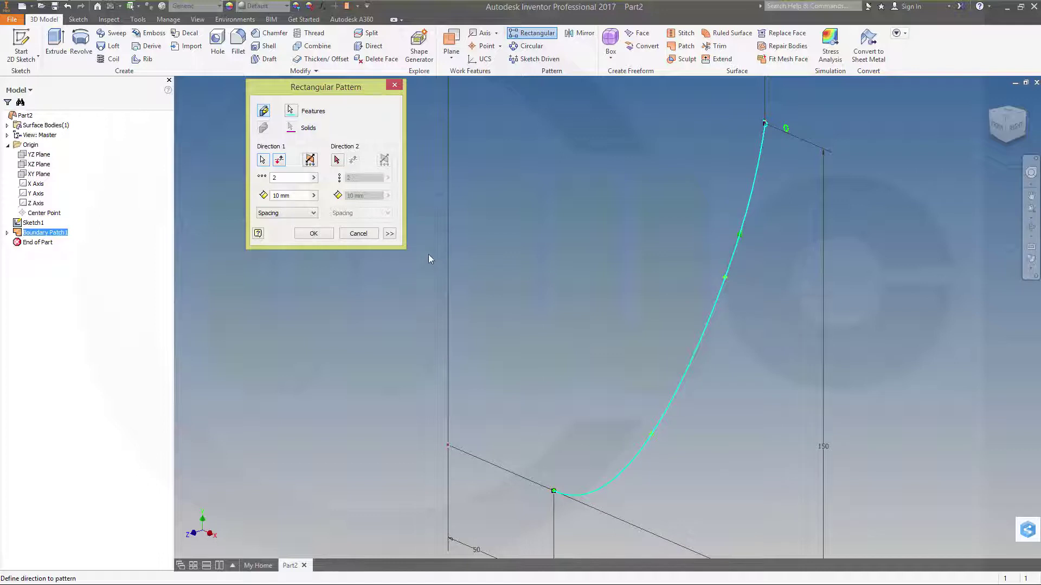
pyautogui.click(314, 214)
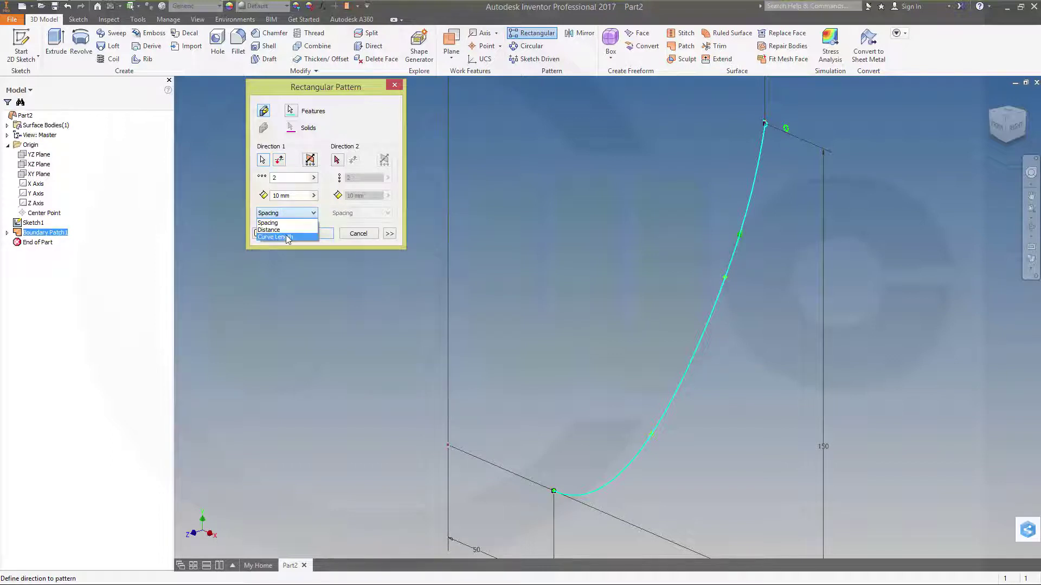
pyautogui.click(287, 238)
pyautogui.click(274, 178)
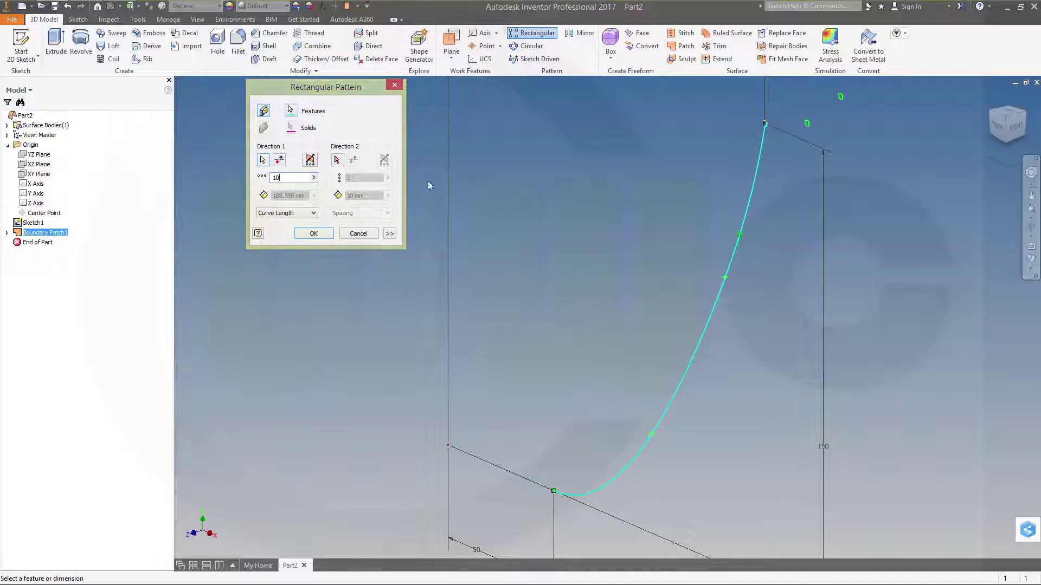
pyautogui.click(280, 161)
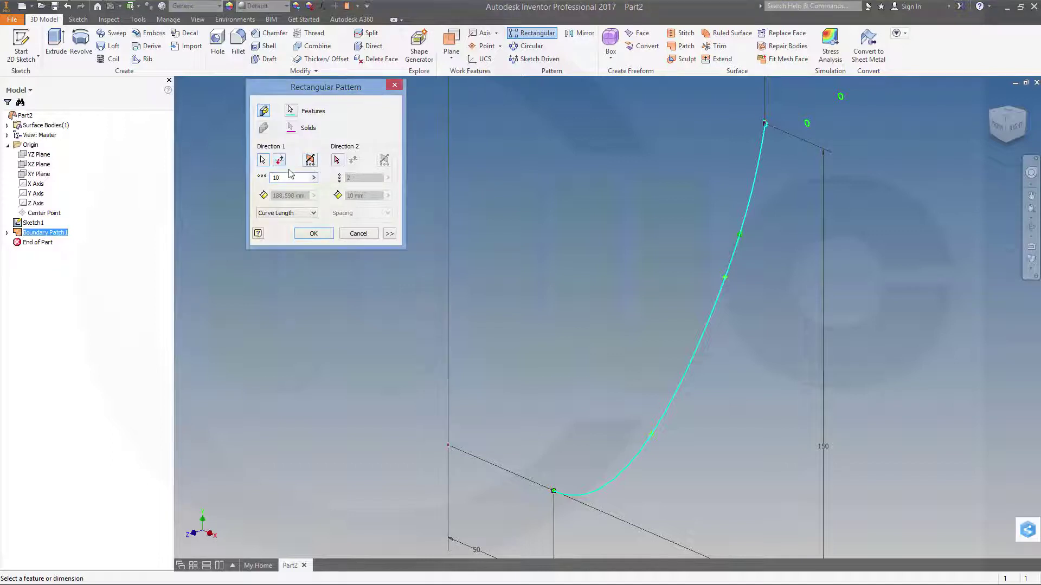
pyautogui.click(317, 235)
# Start a new sketch on the XY plane for working with the patterned circular patches.
pyautogui.scroll(-2, 654, 361)
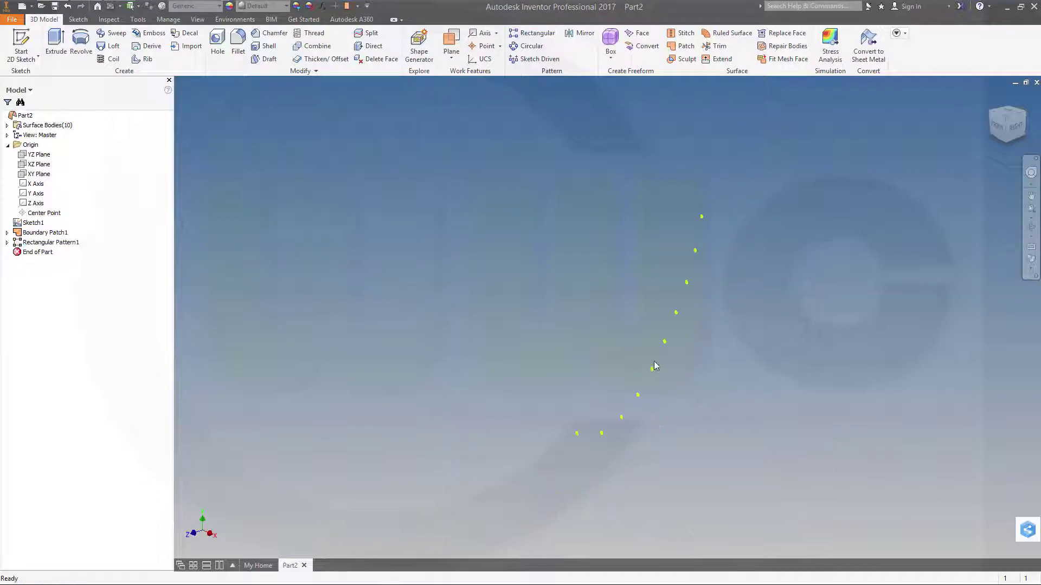
pyautogui.scroll(3, 696, 328)
pyautogui.scroll(-3, 652, 240)
pyautogui.scroll(4, 560, 222)
pyautogui.scroll(-3, 570, 229)
pyautogui.click(21, 46)
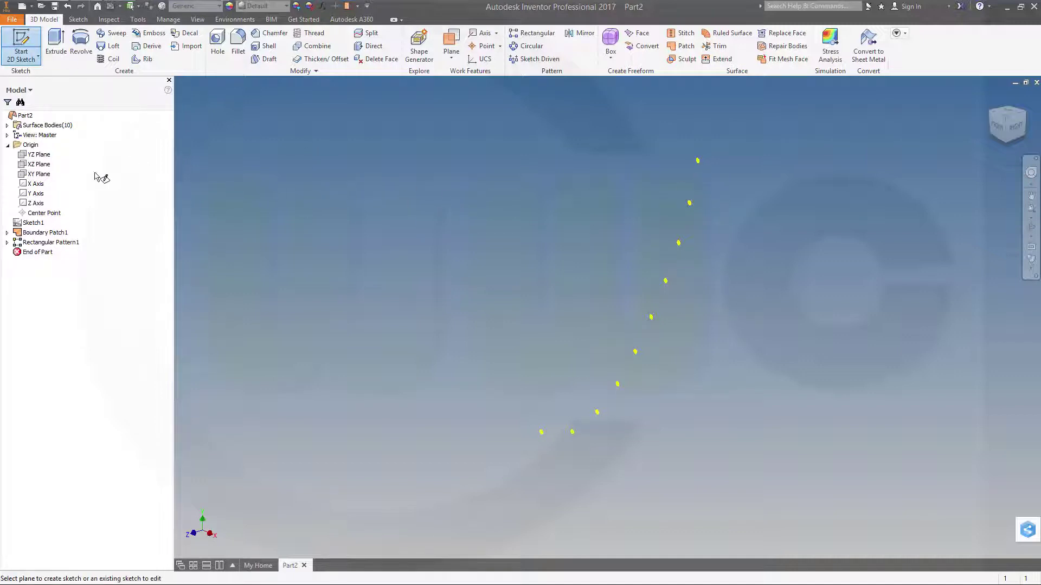
pyautogui.click(36, 174)
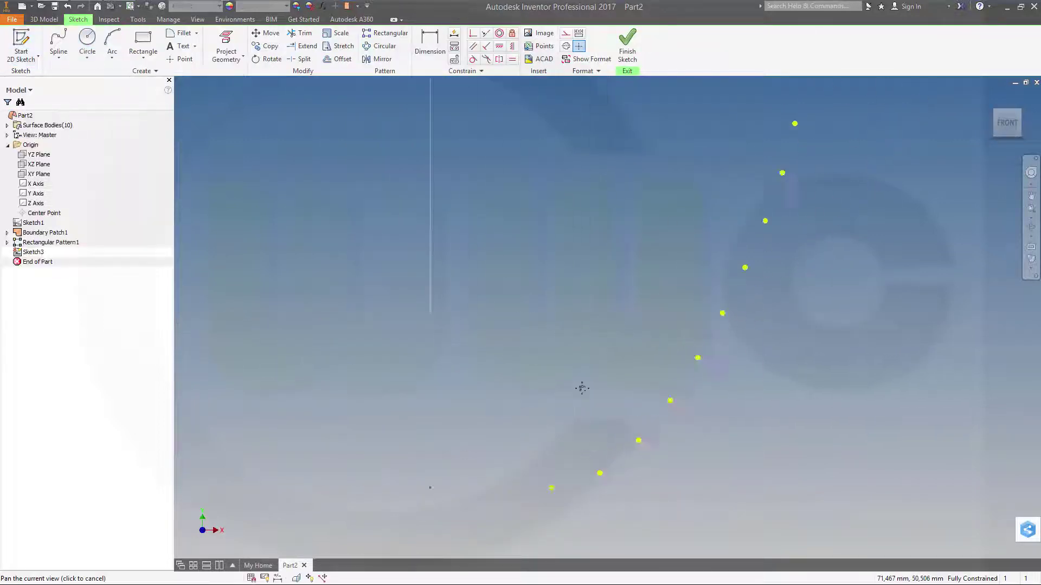
pyautogui.scroll(-3, 766, 264)
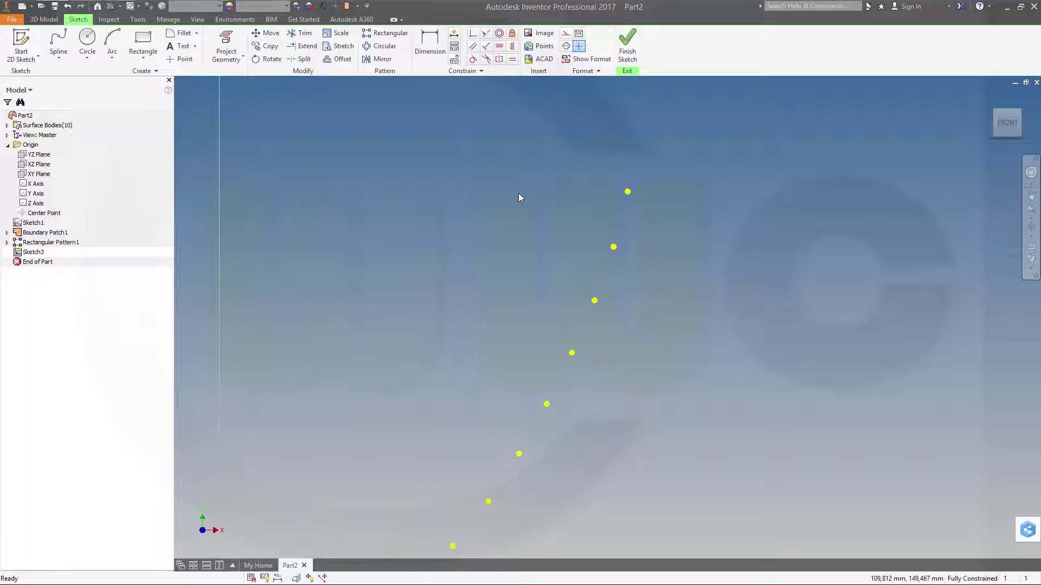
# Project all ten patterned circular patches along the curve into the sketch and finish the sketch.
pyautogui.click(224, 38)
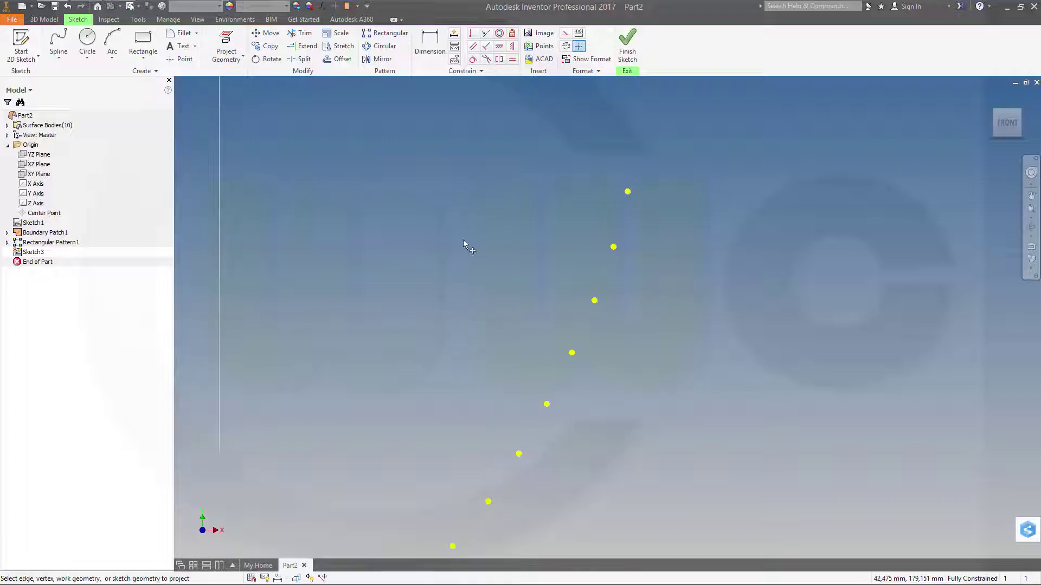
pyautogui.click(628, 193)
pyautogui.click(613, 247)
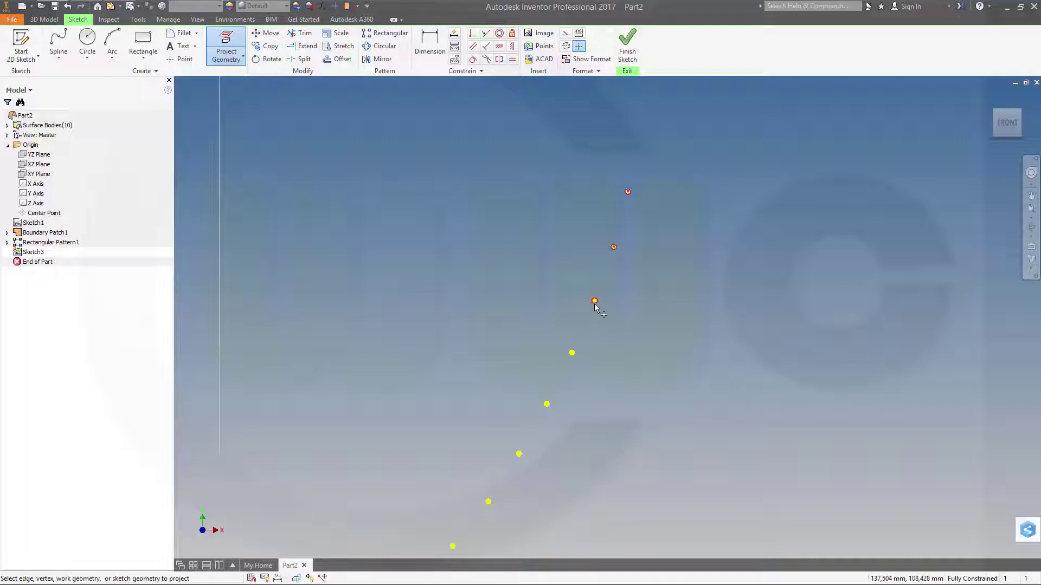
pyautogui.click(594, 301)
pyautogui.click(546, 404)
pyautogui.moveTo(640, 488); pyautogui.dragTo(712, 363, button='middle')
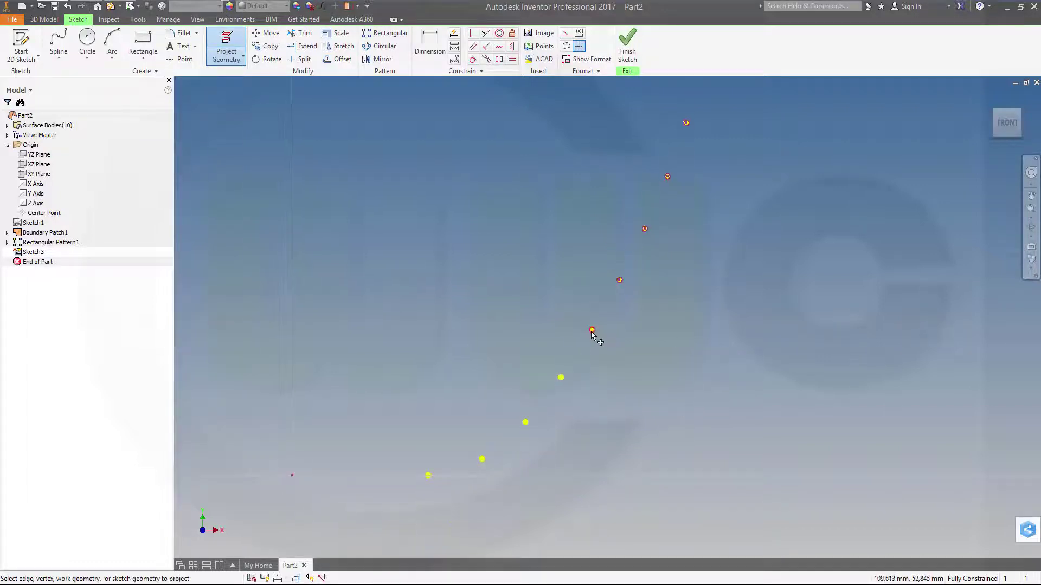
pyautogui.click(592, 331)
pyautogui.click(562, 378)
pyautogui.click(524, 423)
pyautogui.click(482, 459)
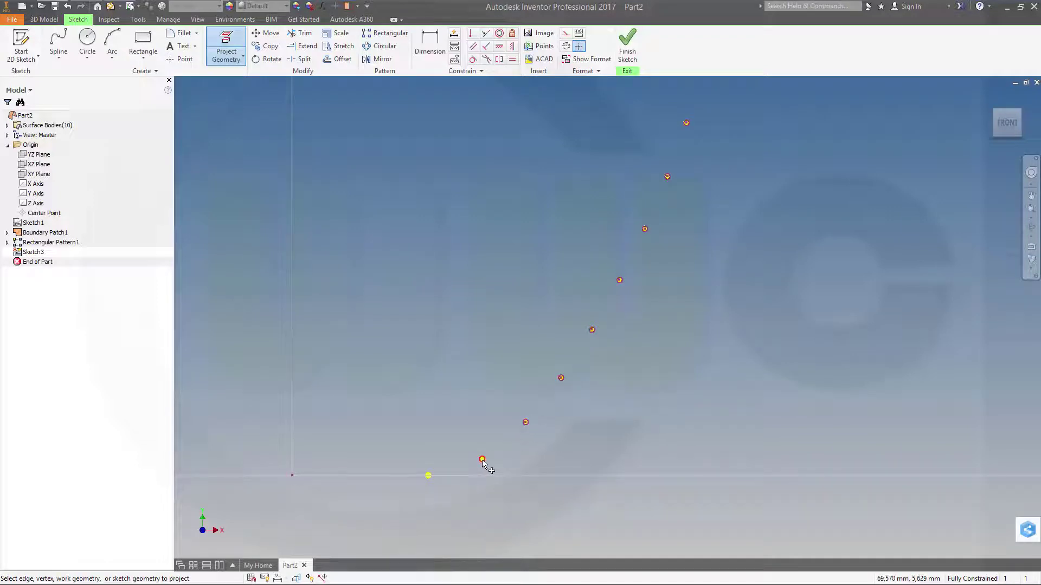
pyautogui.click(429, 477)
pyautogui.click(627, 42)
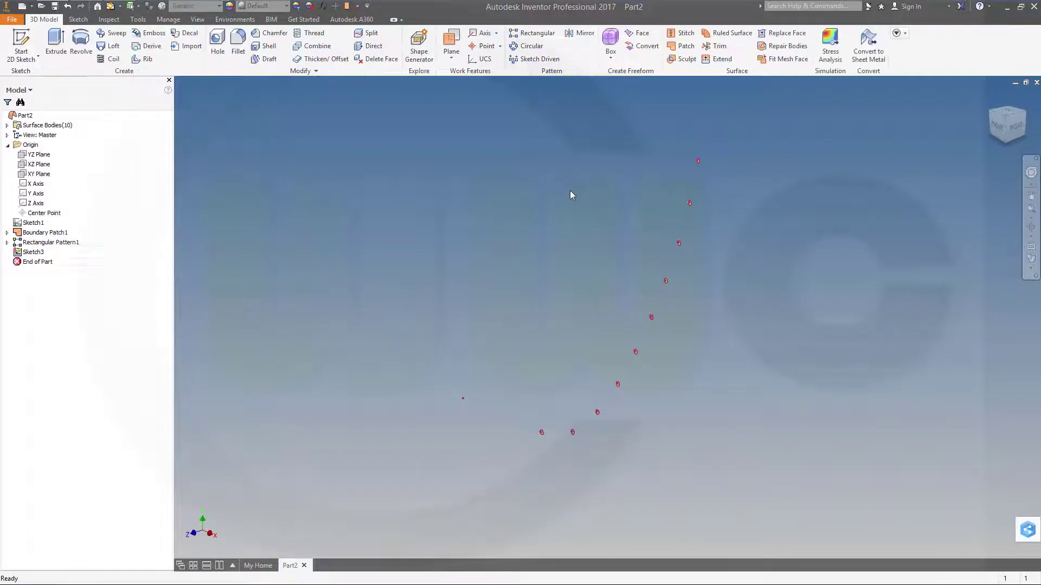
# Revolve the projected circles fully around the Y axis as a new solid to form the basket rings.
pyautogui.click(76, 47)
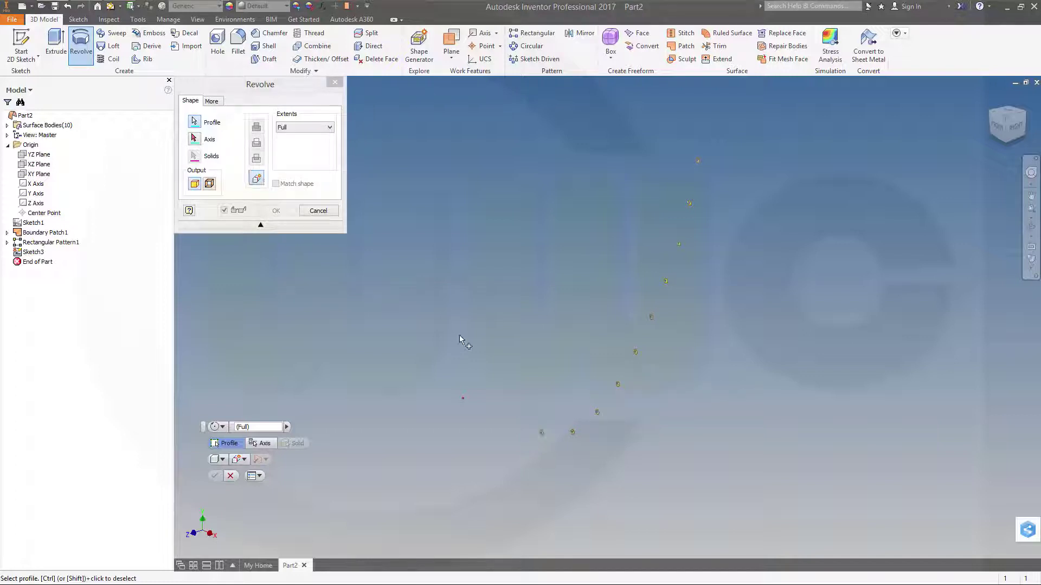
pyautogui.click(195, 140)
pyautogui.click(36, 193)
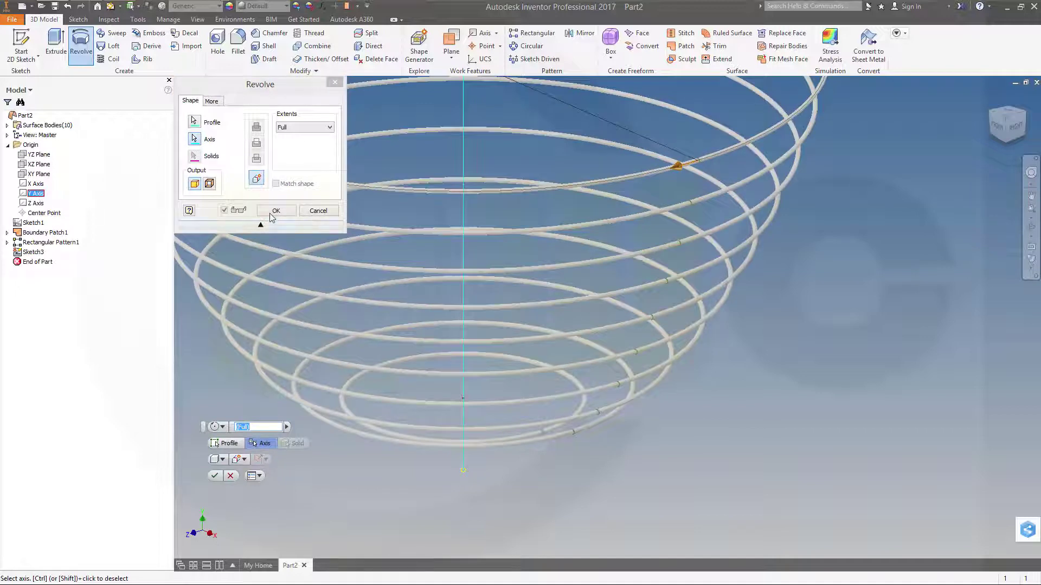
pyautogui.click(276, 210)
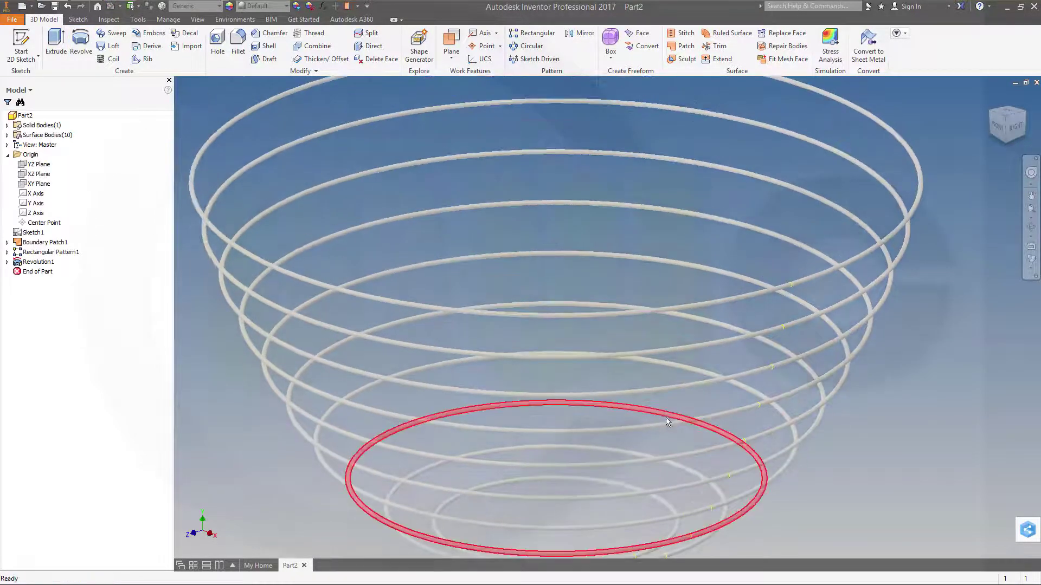
# Hide the solid body of the revolved rings.
pyautogui.scroll(-5, 623, 398)
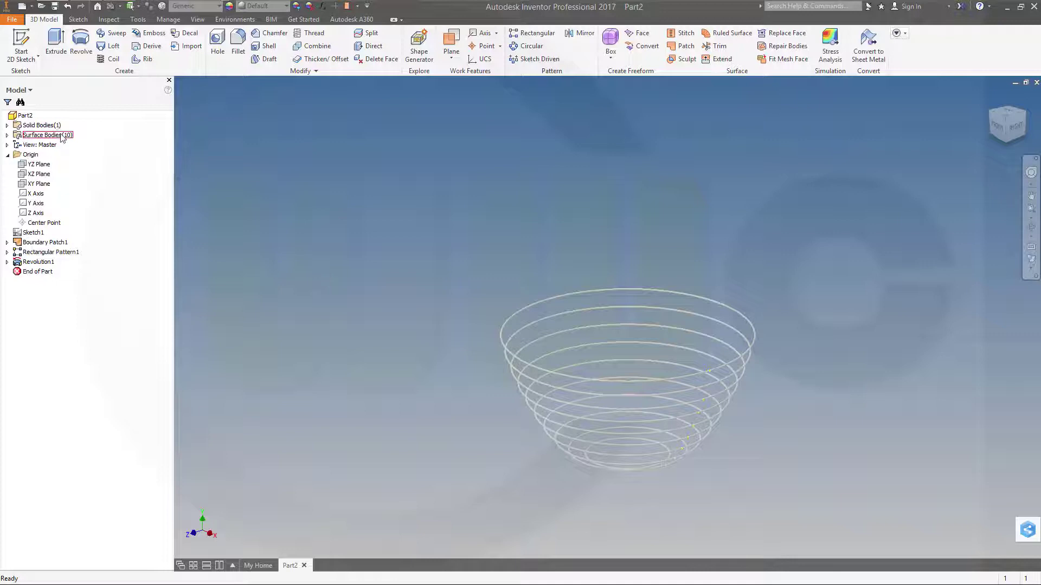
pyautogui.click(8, 126)
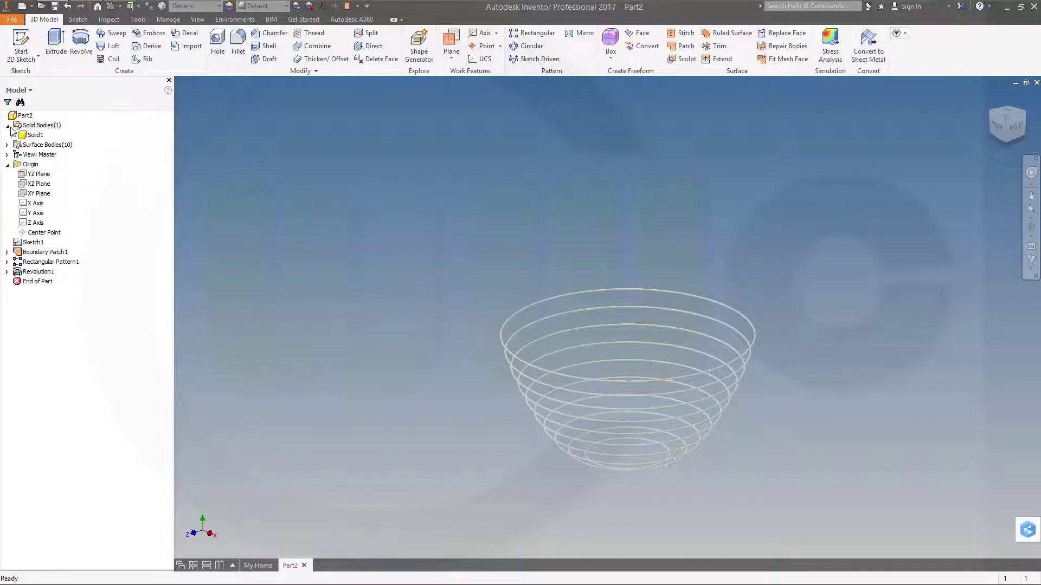
pyautogui.moveTo(609, 344); pyautogui.dragTo(595, 308, button='middle')
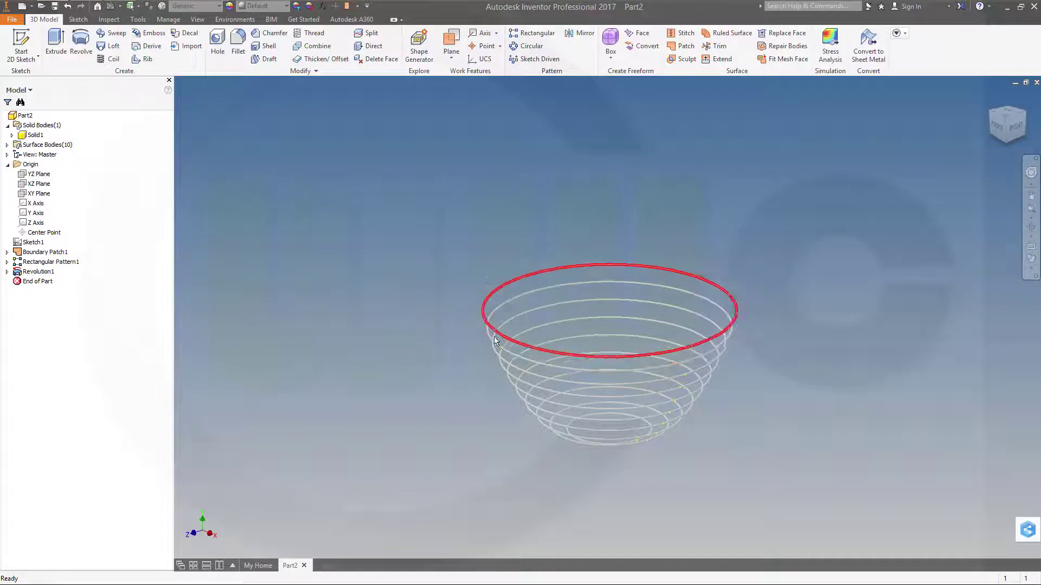
pyautogui.keyDown('shift'); pyautogui.moveTo(398, 335); pyautogui.dragTo(428, 334, button='middle'); pyautogui.keyUp('shift')
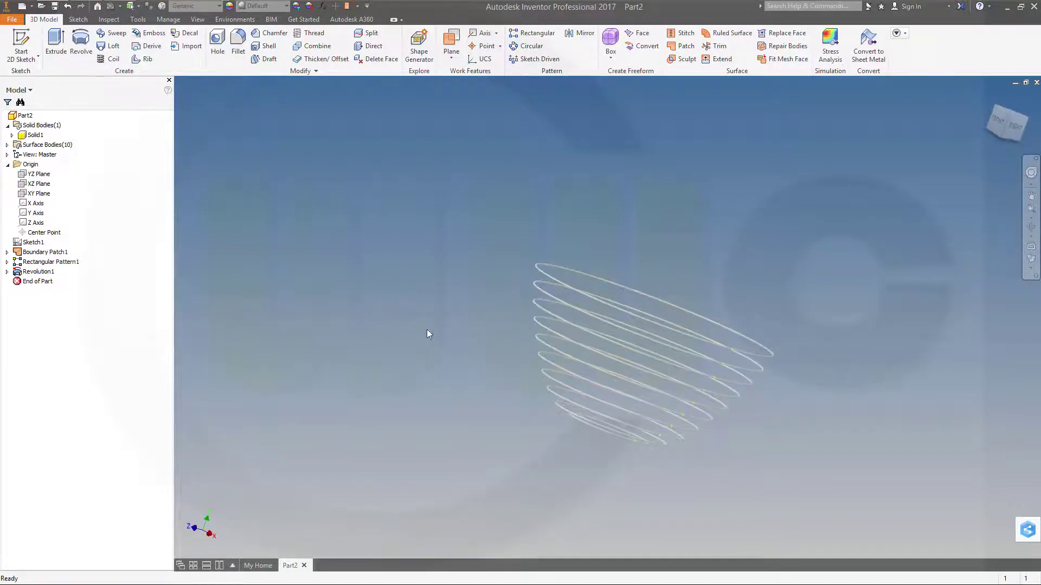
pyautogui.rightClick(36, 135)
pyautogui.click(55, 182)
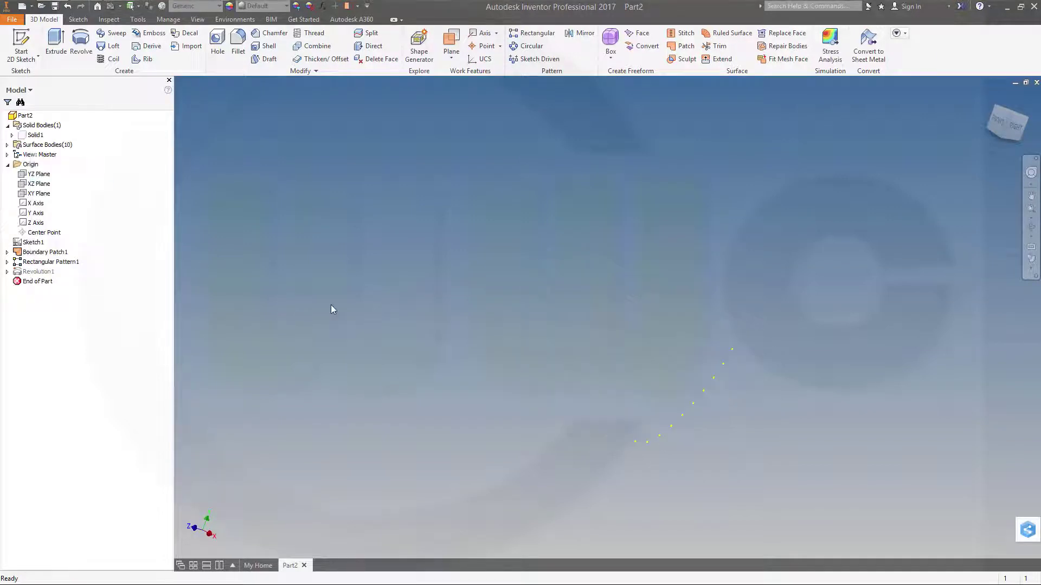
# Make Sketch1 with the basket's spline profile visible again.
pyautogui.moveTo(424, 289); pyautogui.dragTo(418, 277, button='middle')
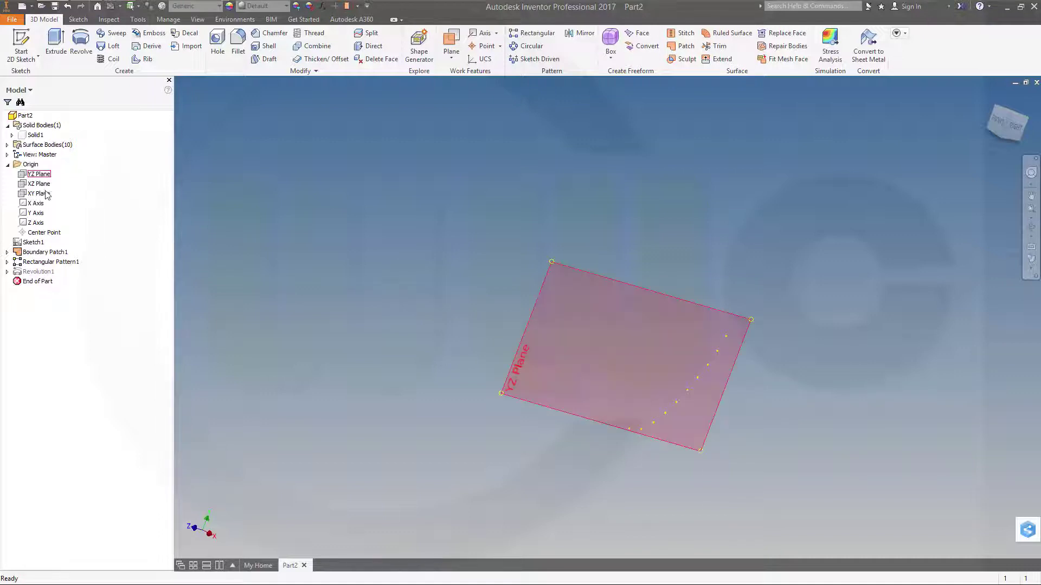
pyautogui.rightClick(29, 244)
pyautogui.click(52, 359)
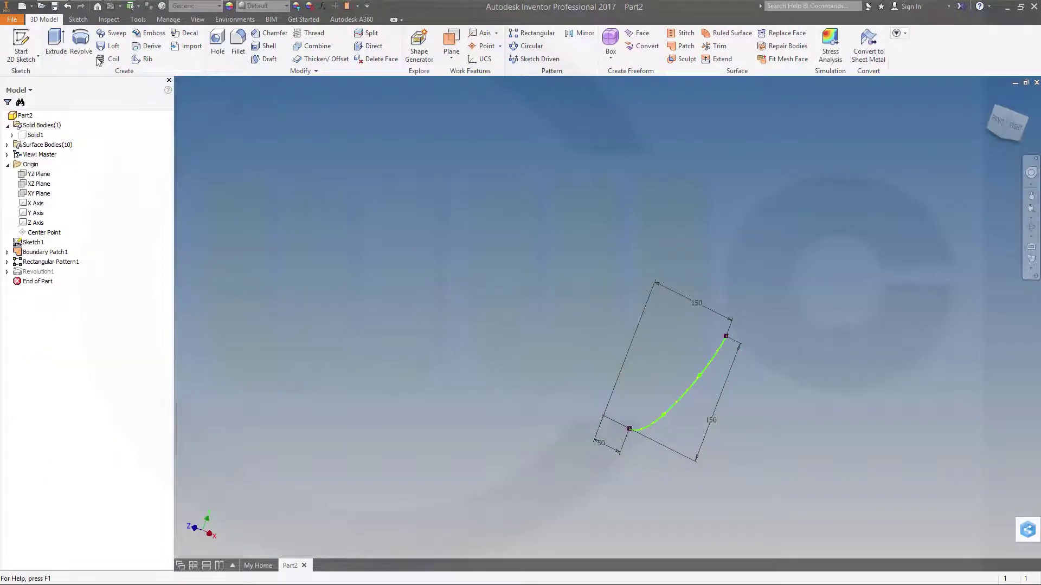
# Revolve the spline profile fully around the Y axis with surface output to create the basket's bowl surface.
pyautogui.click(81, 44)
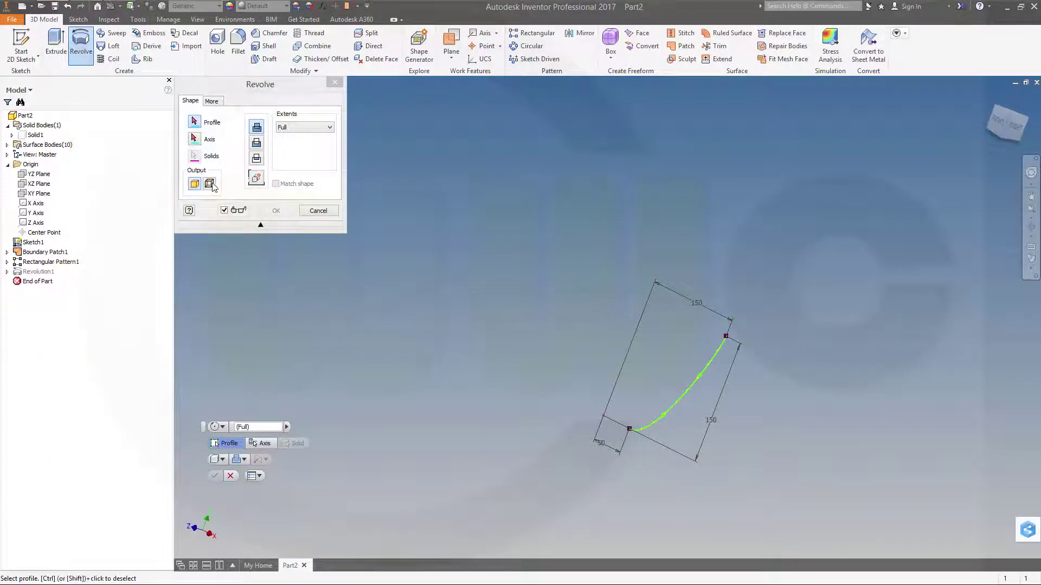
pyautogui.click(209, 184)
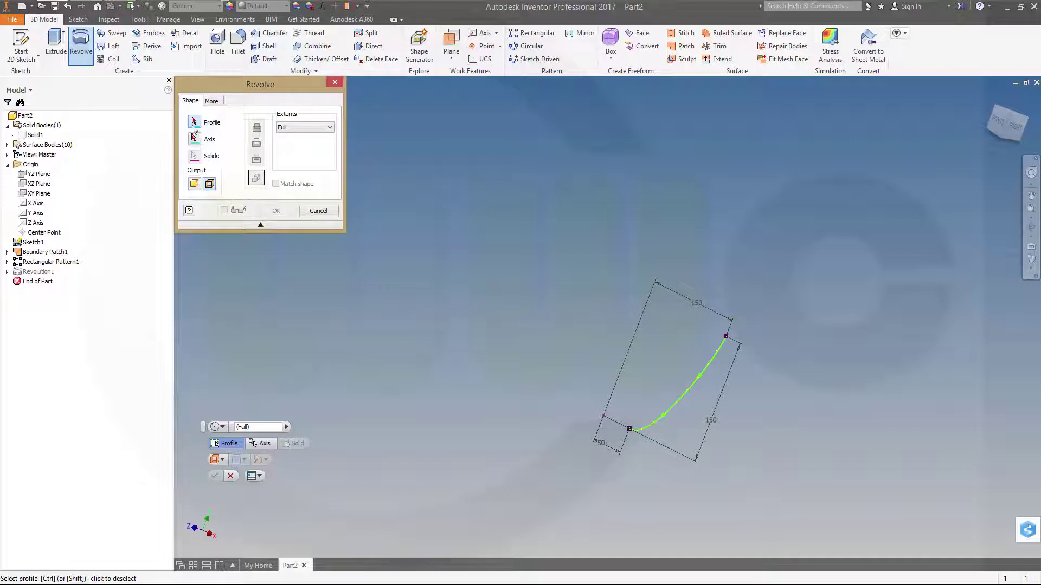
pyautogui.click(676, 413)
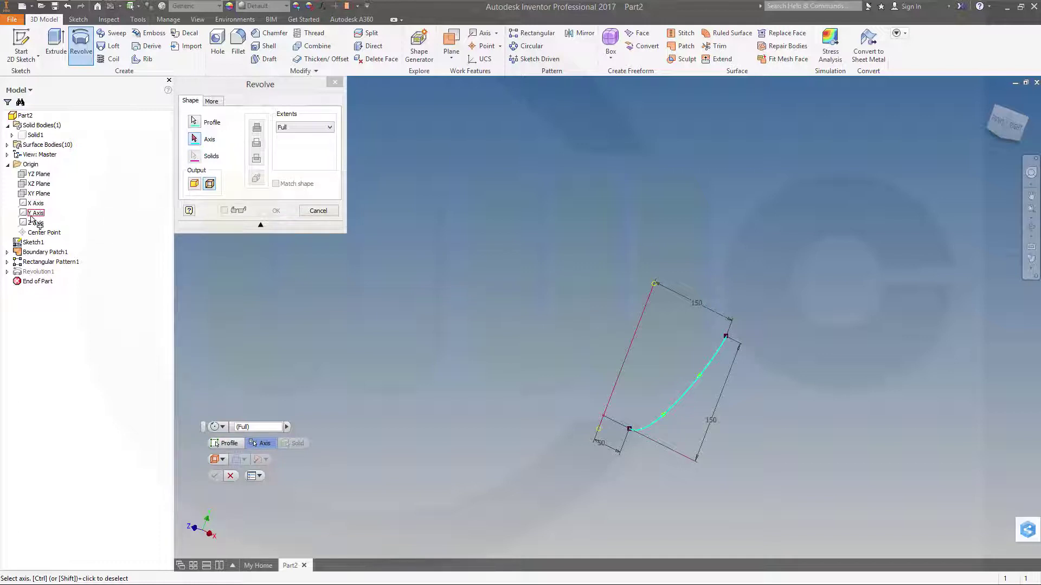
pyautogui.click(32, 216)
pyautogui.click(276, 211)
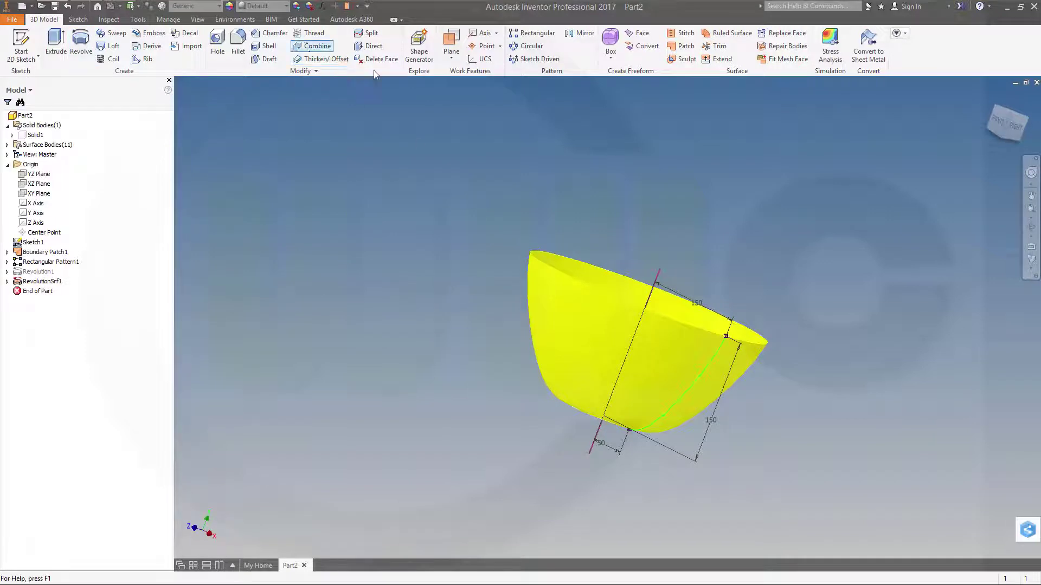
# Thicken the revolved bowl surface by 0.5 mm as a new solid.
pyautogui.click(306, 59)
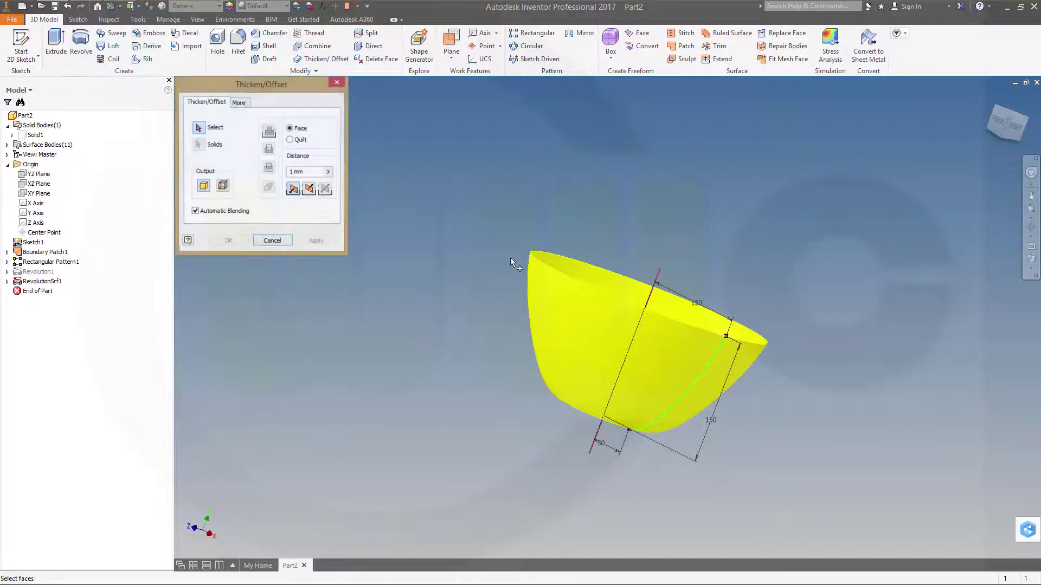
pyautogui.click(558, 306)
pyautogui.click(270, 188)
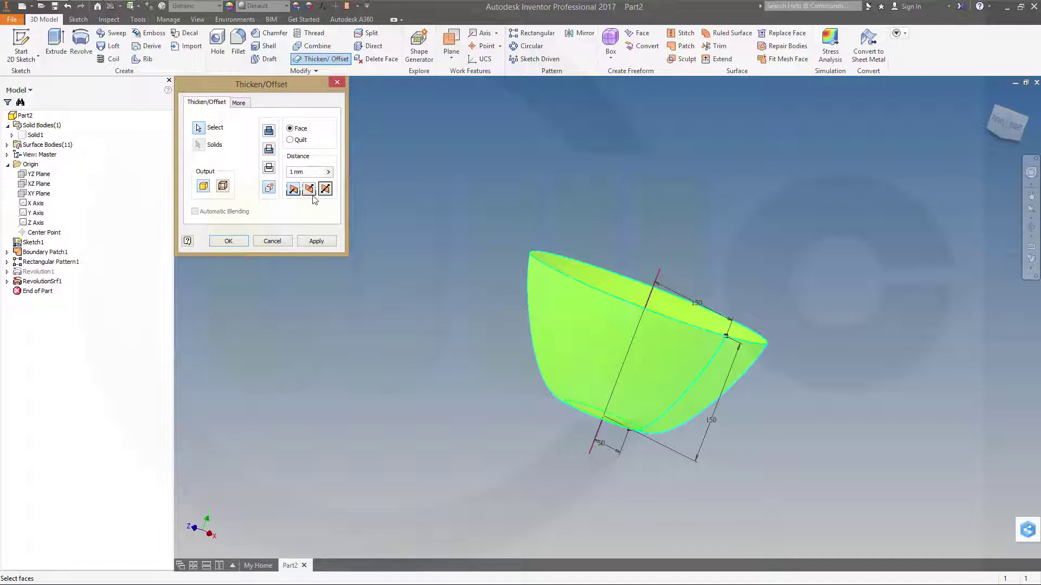
pyautogui.click(292, 188)
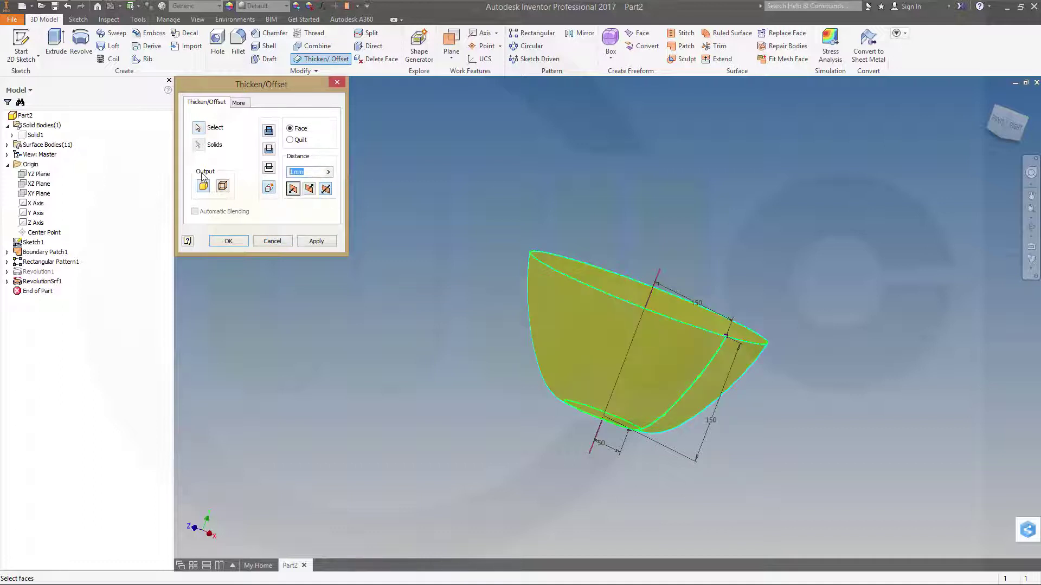
pyautogui.write('0.5')
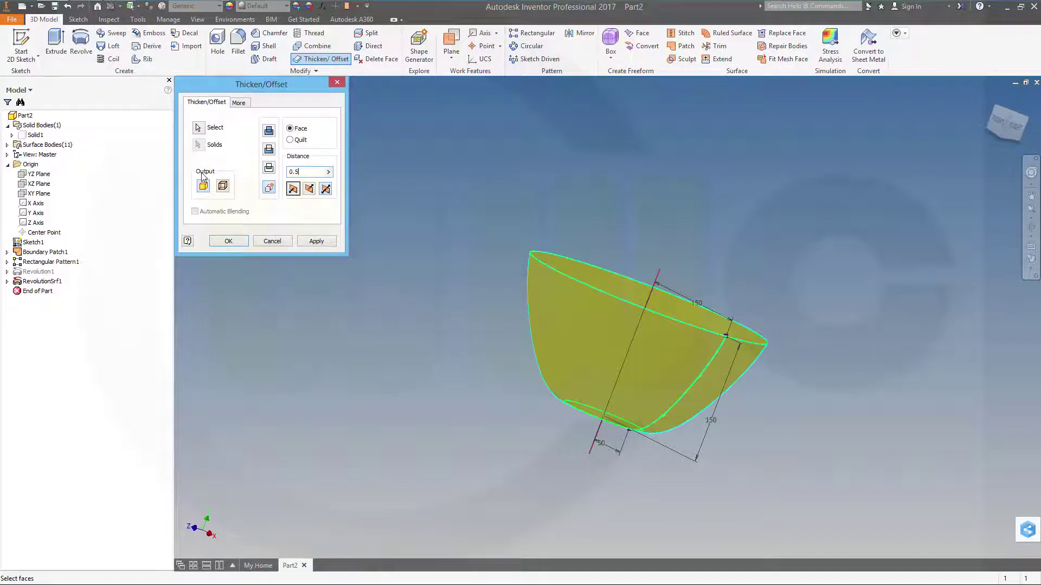
pyautogui.click(217, 242)
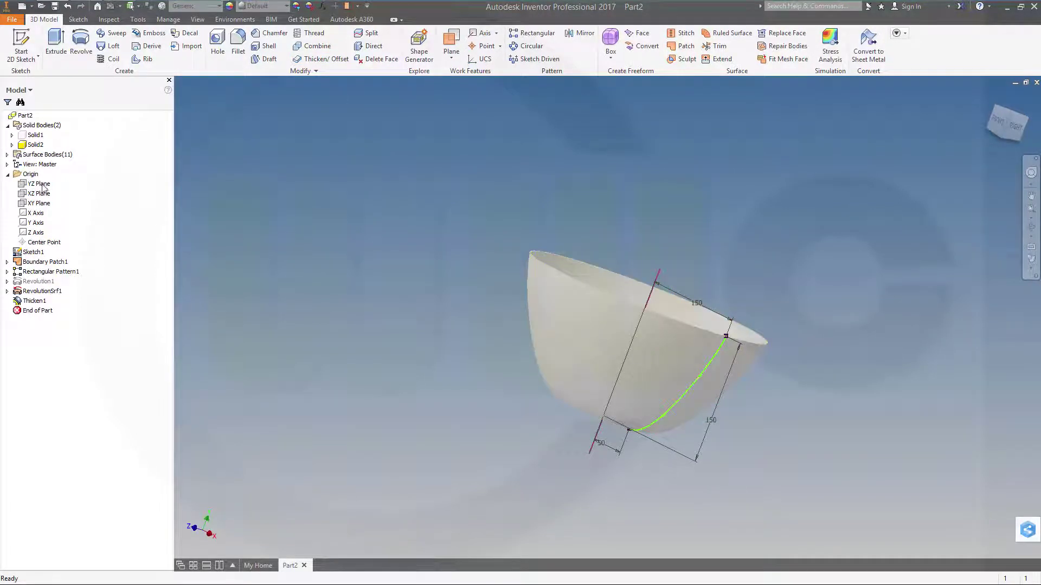
# Hide the thickened bowl solid and all surface bodies.
pyautogui.rightClick(33, 145)
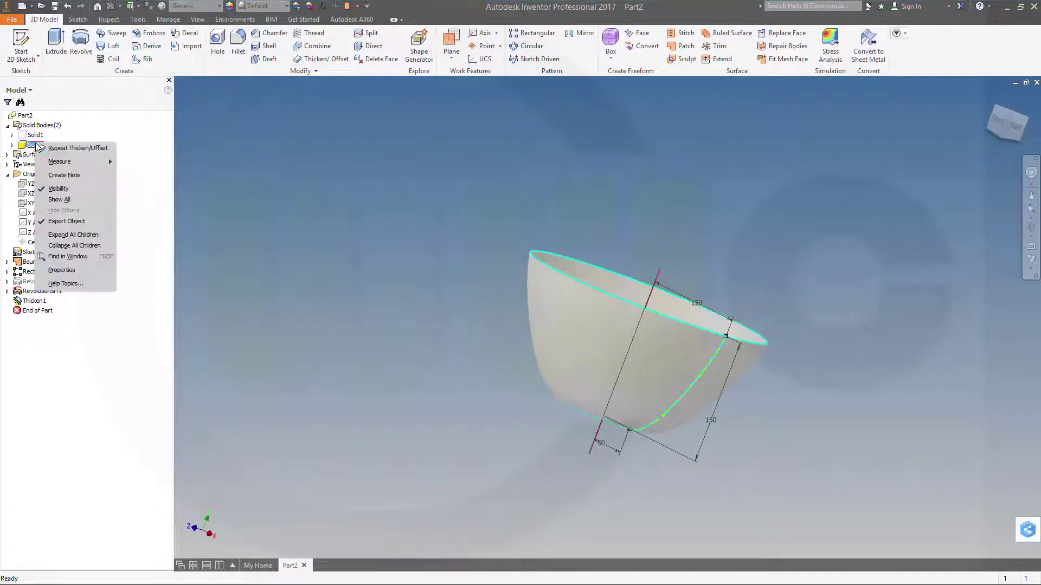
pyautogui.click(60, 189)
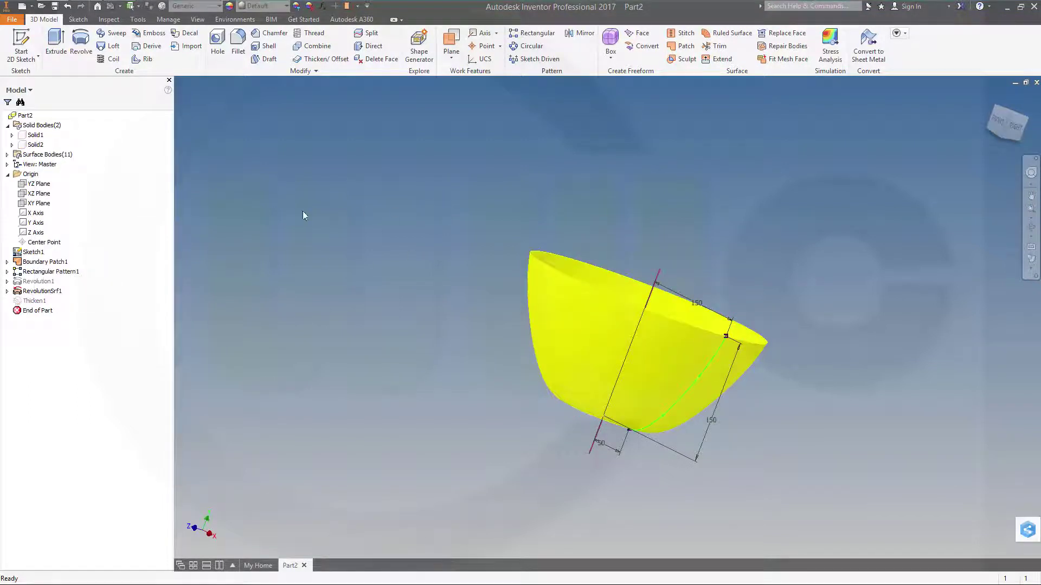
pyautogui.rightClick(51, 154)
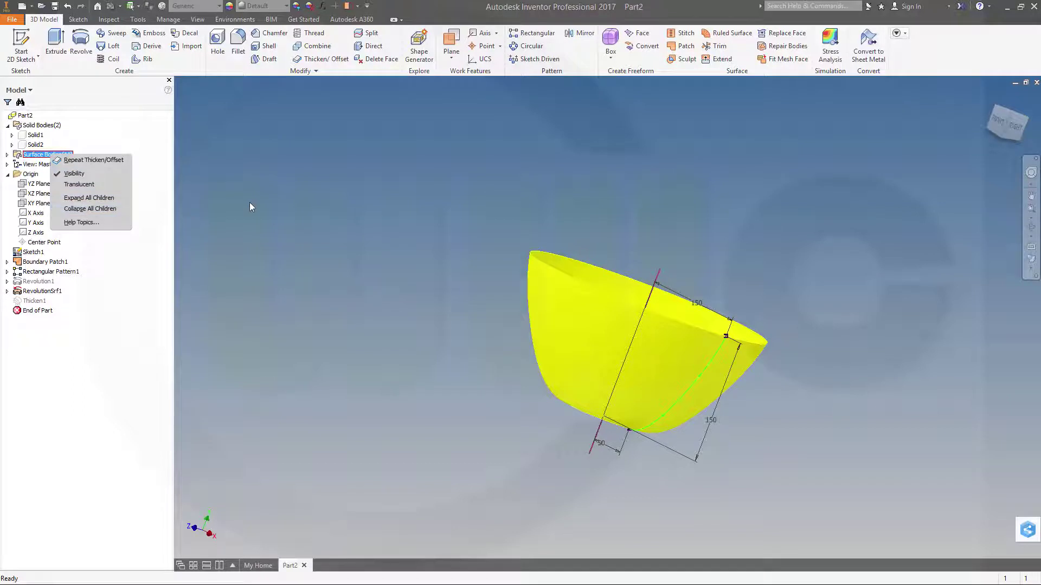
pyautogui.press('Escape')
pyautogui.click(7, 155)
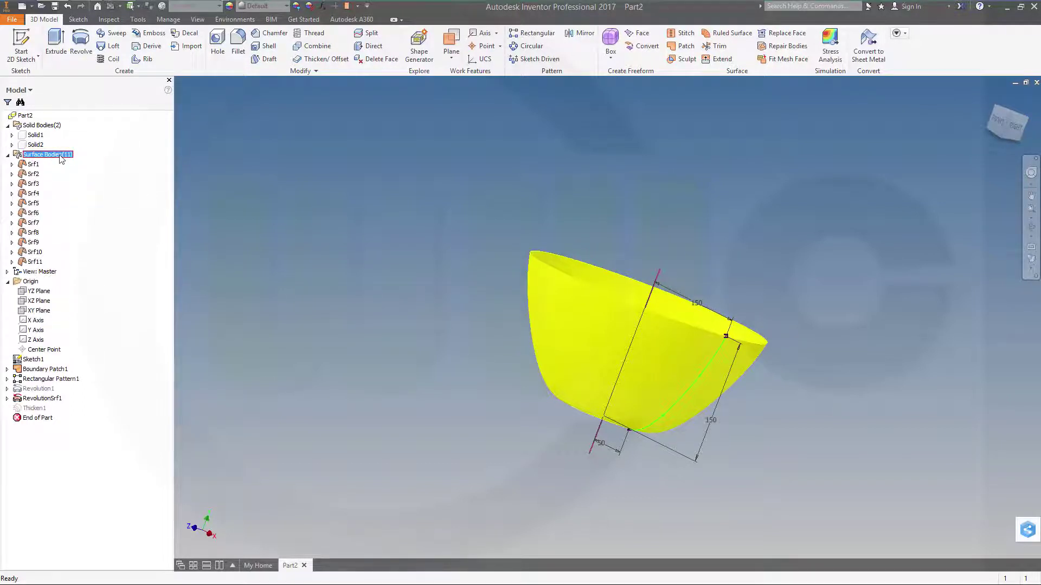
pyautogui.rightClick(60, 157)
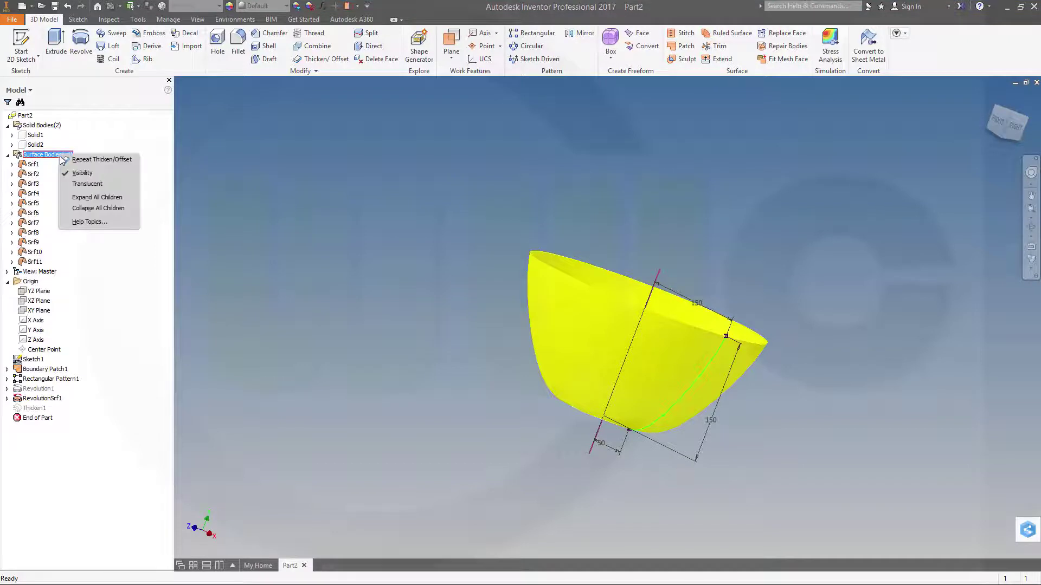
pyautogui.click(81, 176)
# Create a work plane through the spline's lower endpoint, perpendicular to the curve.
pyautogui.moveTo(549, 245); pyautogui.dragTo(545, 254, button='middle')
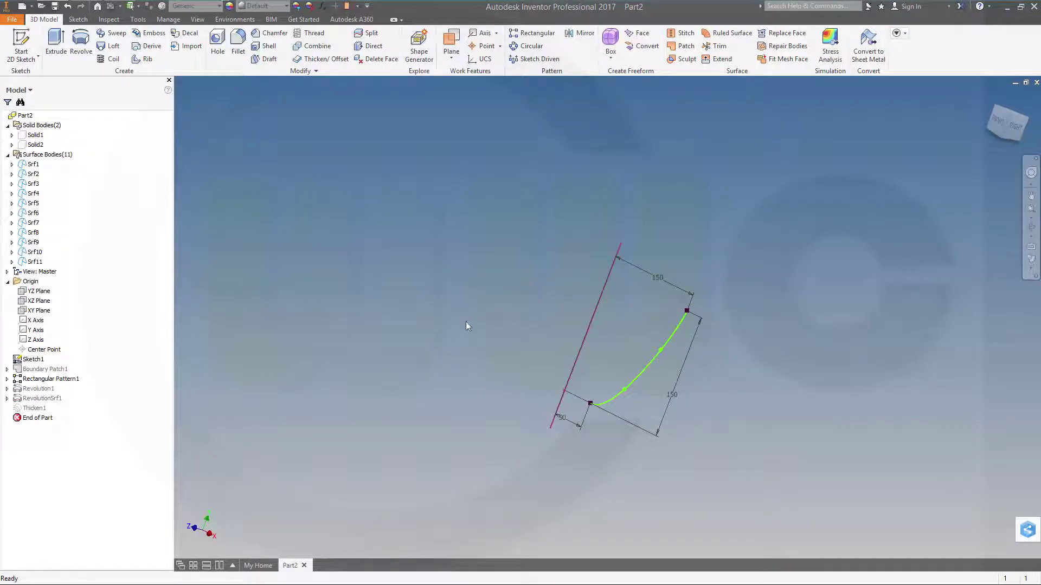
pyautogui.keyDown('shift'); pyautogui.moveTo(405, 302); pyautogui.dragTo(460, 308, button='middle'); pyautogui.keyUp('shift')
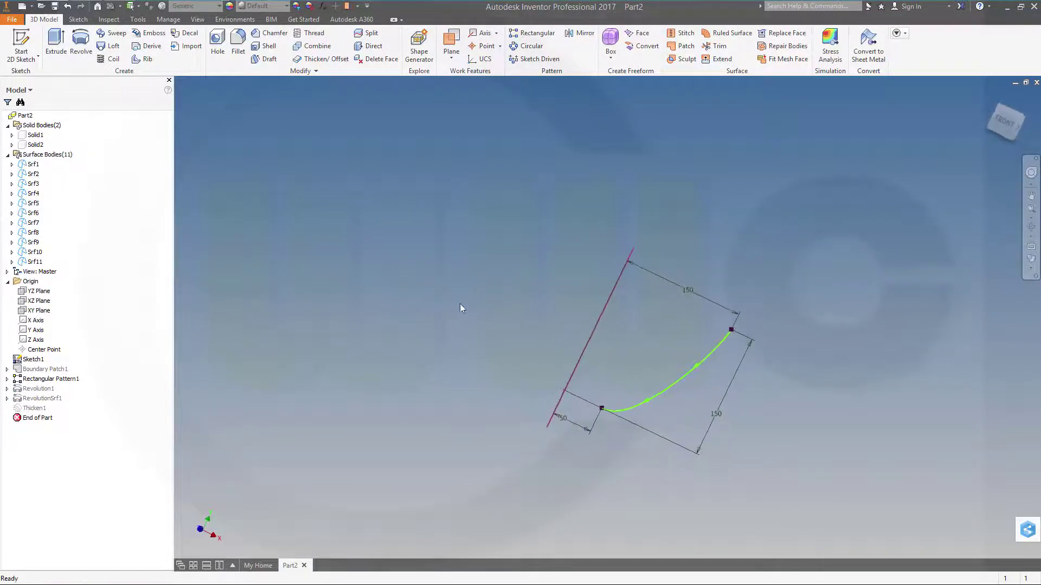
pyautogui.click(451, 39)
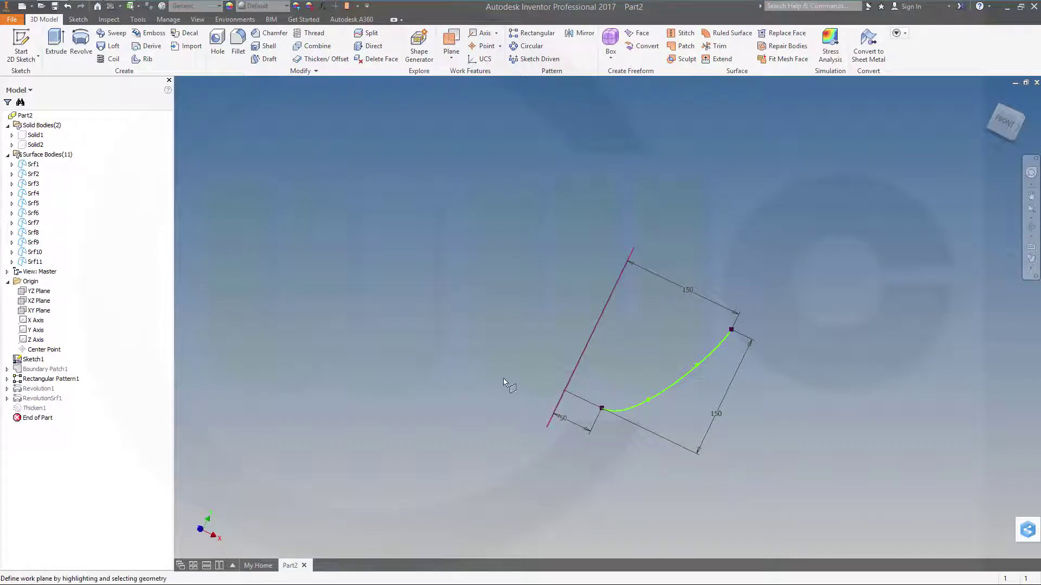
pyautogui.click(602, 408)
pyautogui.click(610, 412)
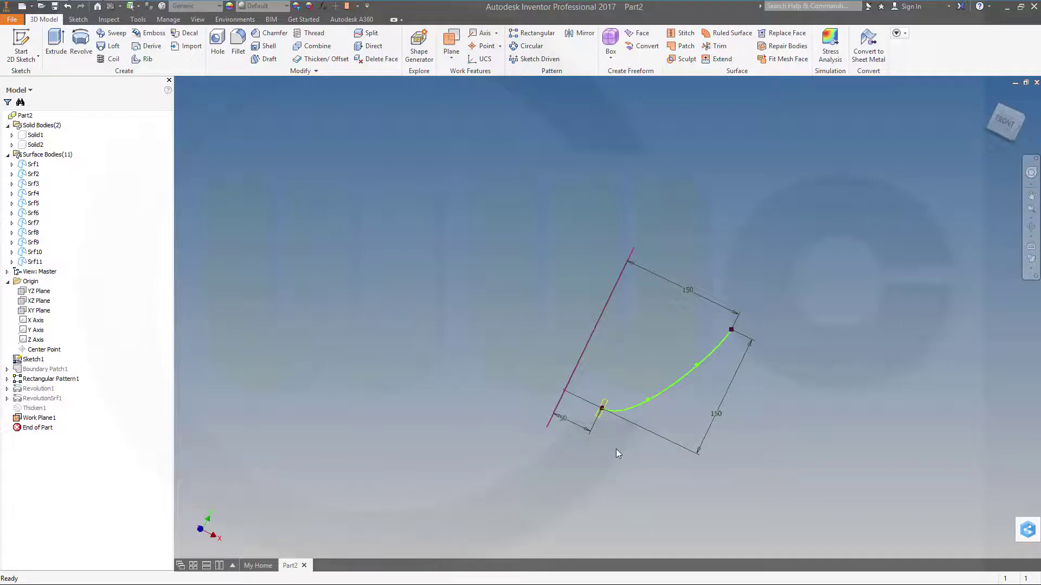
# Start a new sketch on the work plane at the spline's lower endpoint.
pyautogui.click(21, 44)
pyautogui.scroll(-5, 659, 453)
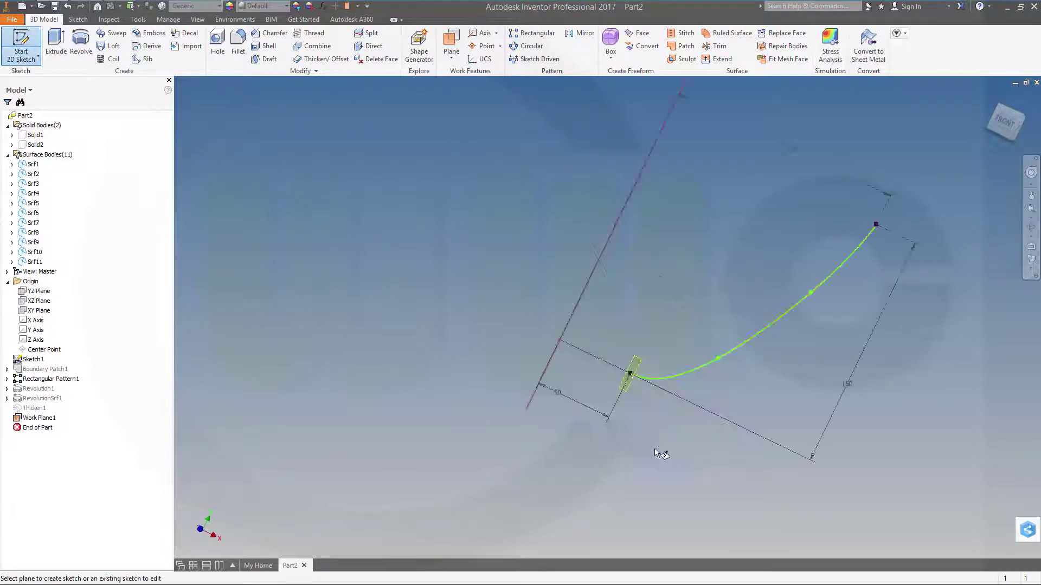
pyautogui.click(576, 237)
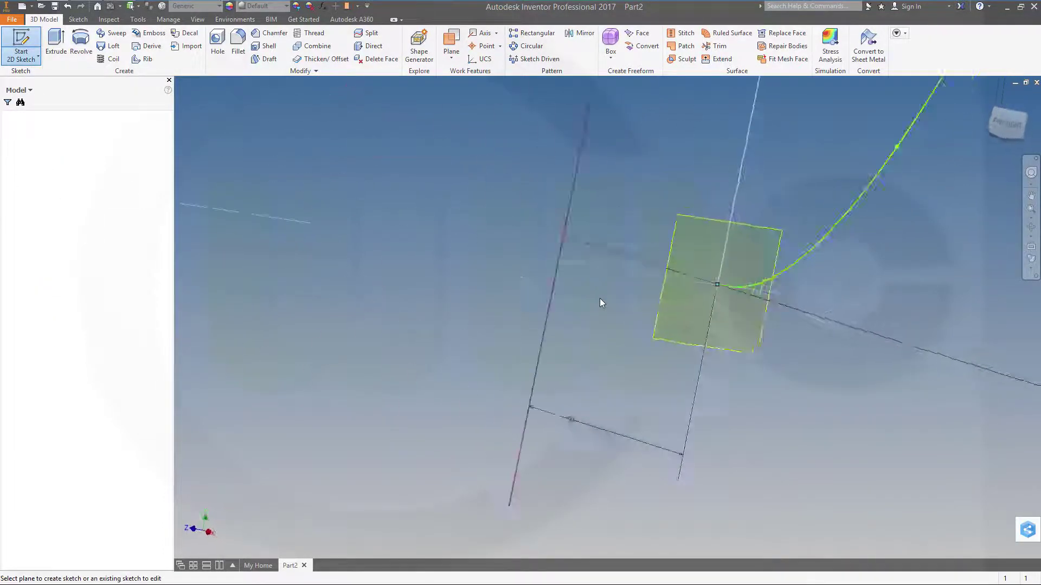
# Draw a 2 mm diameter circle centred on the spline's lower endpoint and finish the sketch.
pyautogui.click(90, 44)
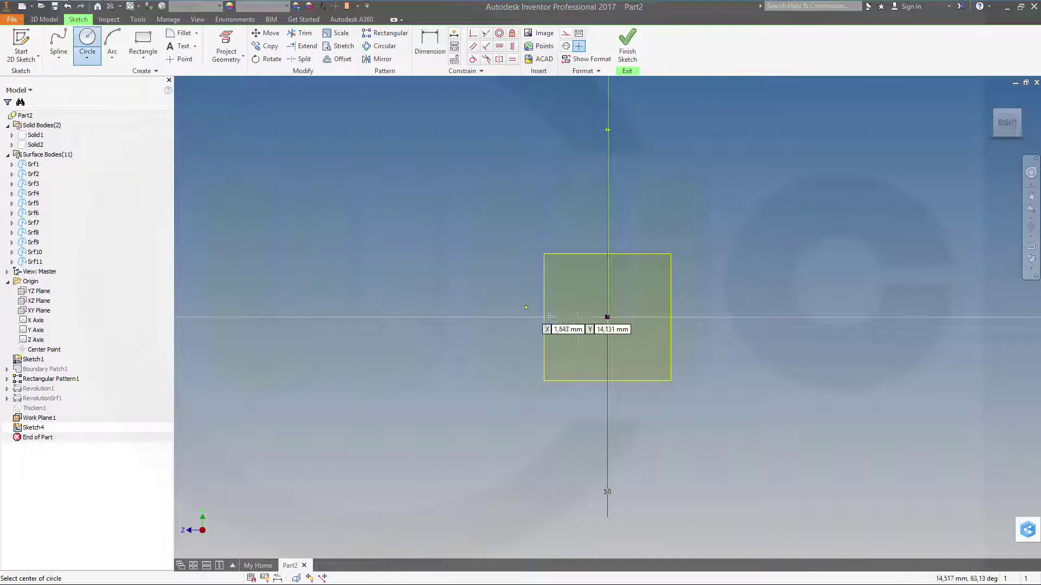
pyautogui.click(606, 318)
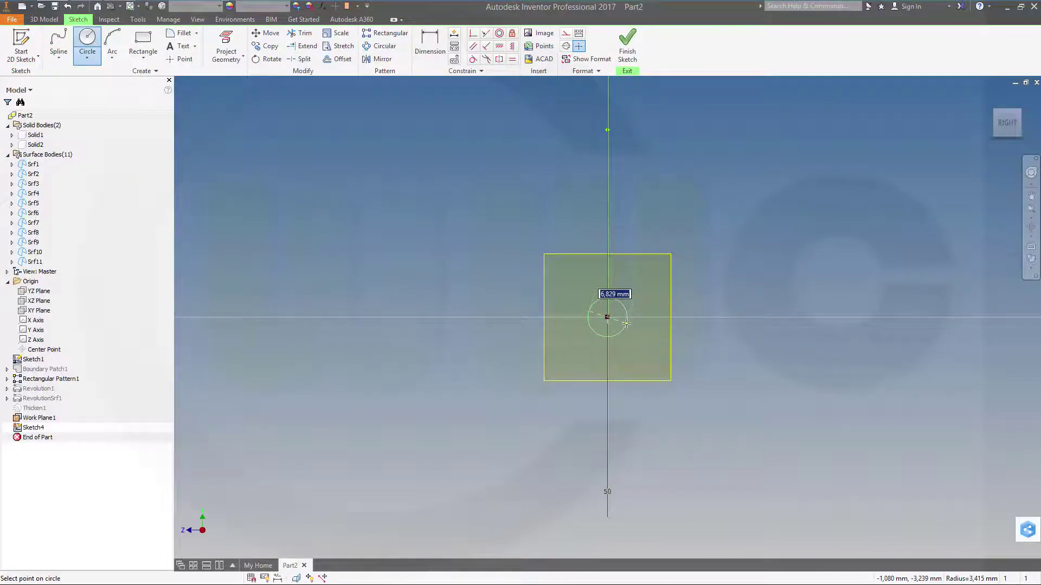
pyautogui.write('2')
pyautogui.press('Return')
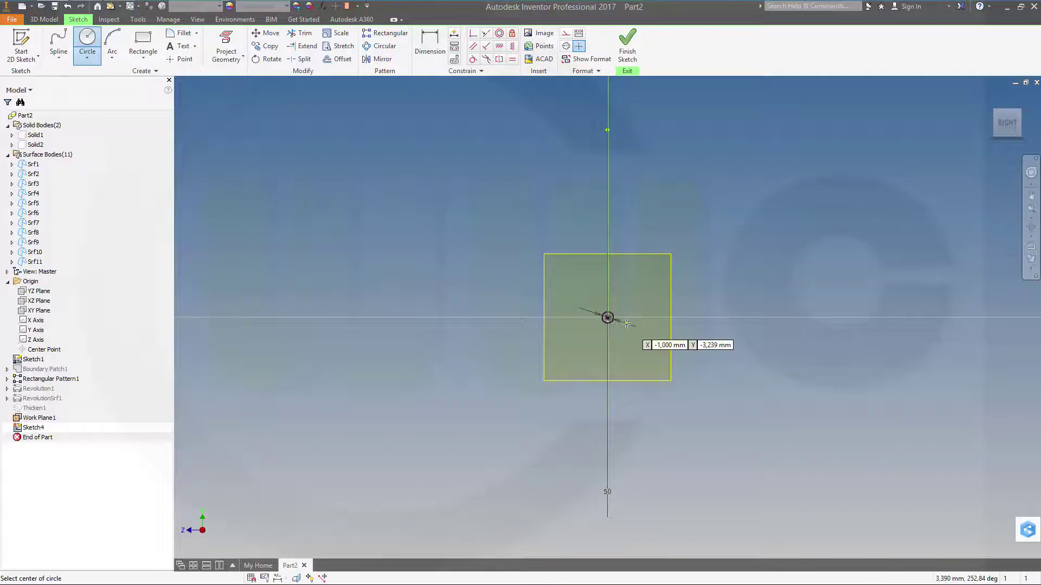
pyautogui.click(628, 54)
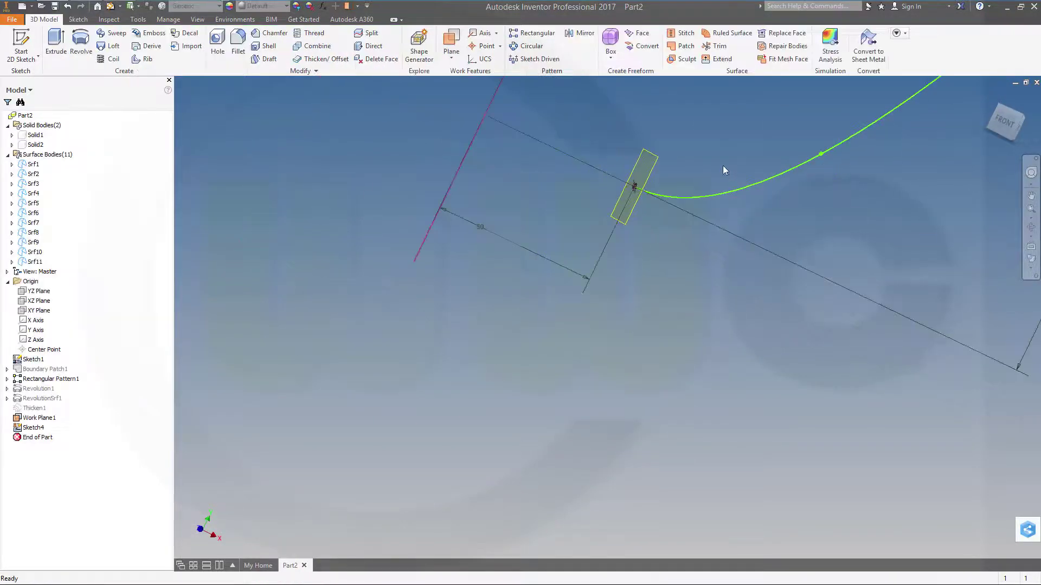
# Sweep the 2 mm circle along the spline as a new solid.
pyautogui.moveTo(555, 151); pyautogui.dragTo(443, 281, button='middle')
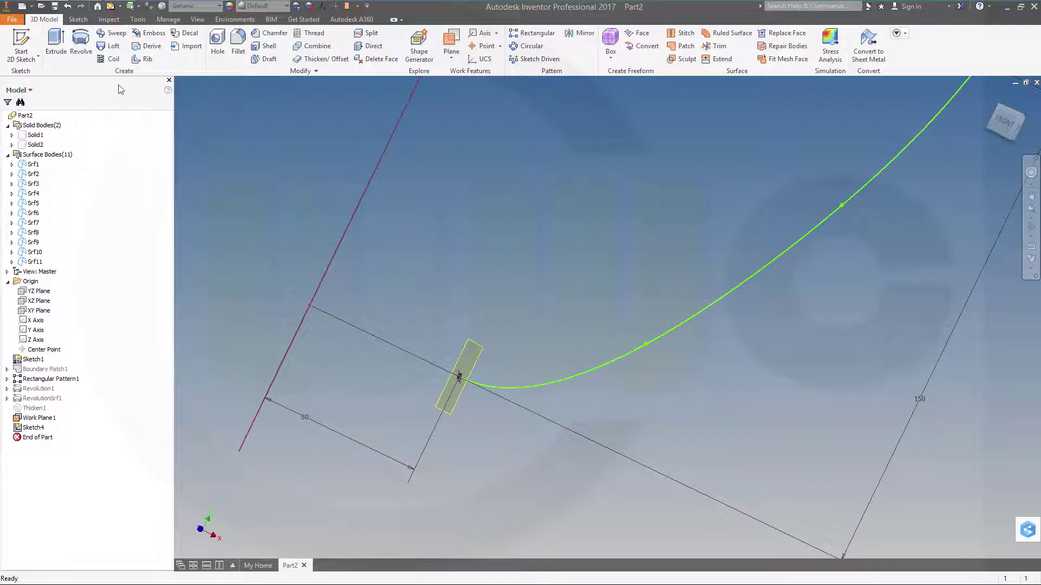
pyautogui.click(113, 33)
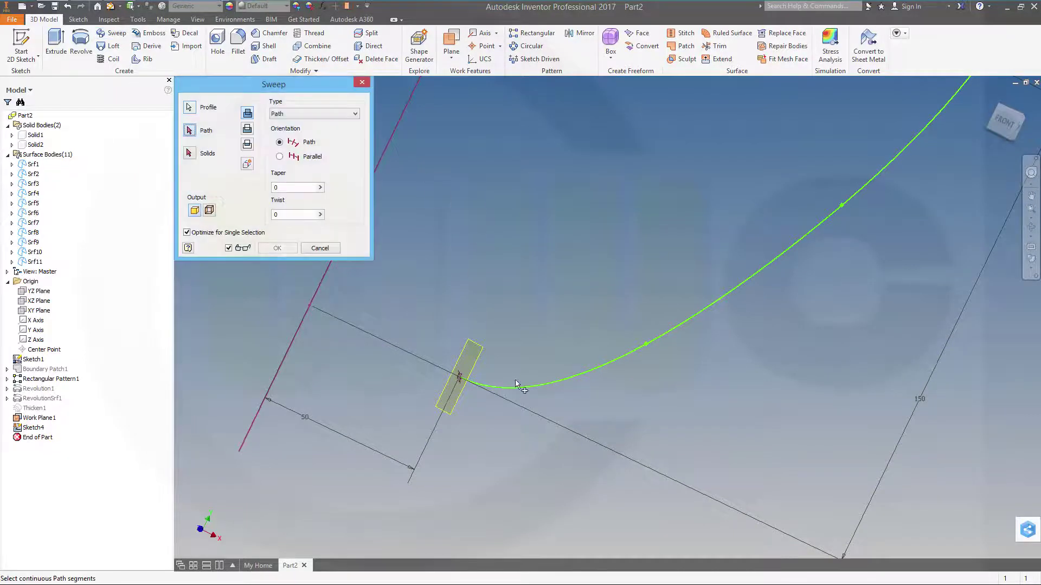
pyautogui.click(535, 391)
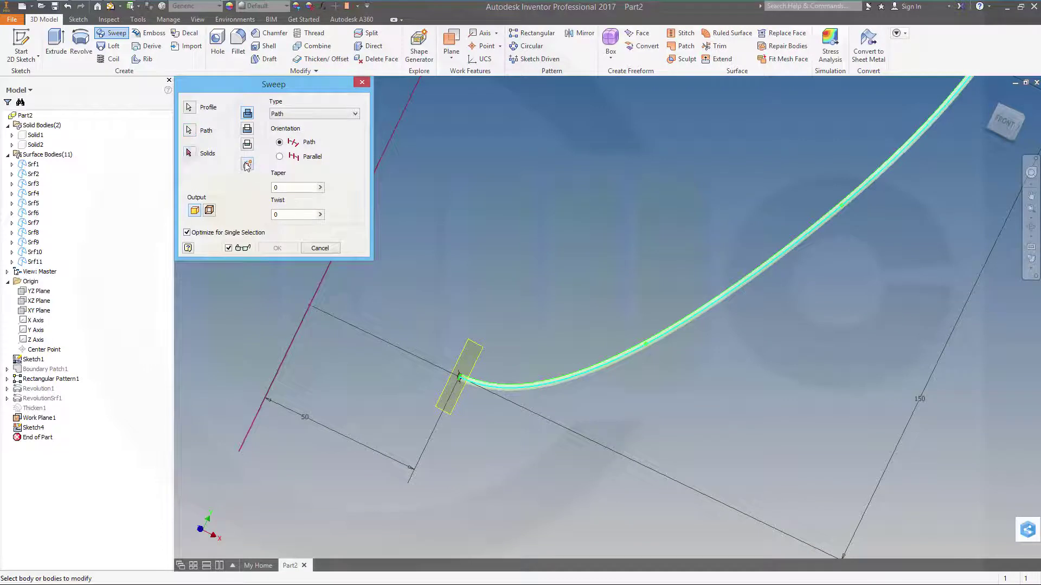
pyautogui.press('Return')
pyautogui.scroll(-5, 844, 275)
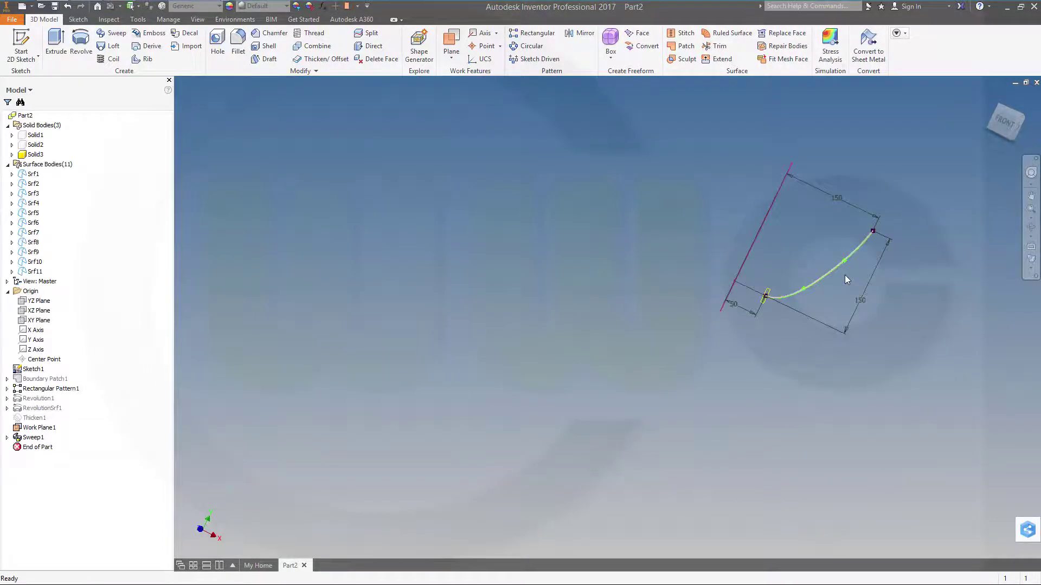
pyautogui.scroll(3, 845, 275)
pyautogui.scroll(-3, 846, 262)
pyautogui.scroll(3, 844, 260)
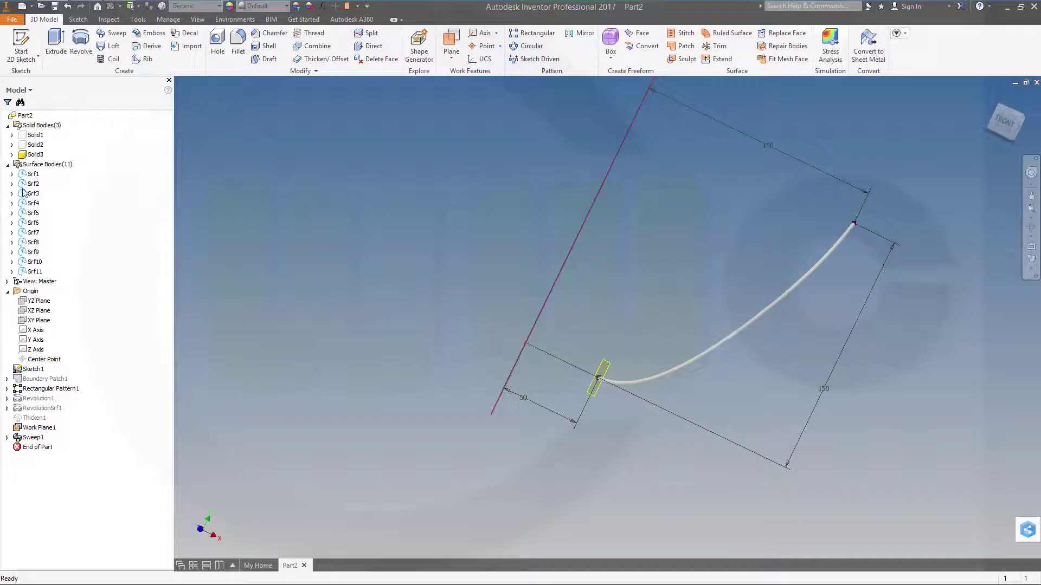
# Collapse the list of surface bodies and hide the side profile sketch with the spline.
pyautogui.click(8, 164)
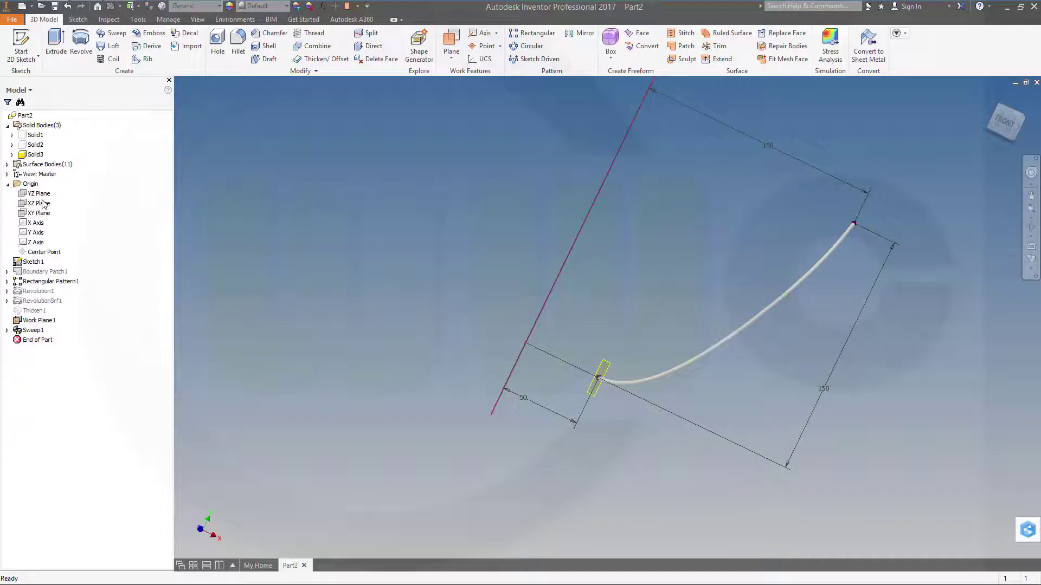
pyautogui.rightClick(40, 263)
pyautogui.click(73, 374)
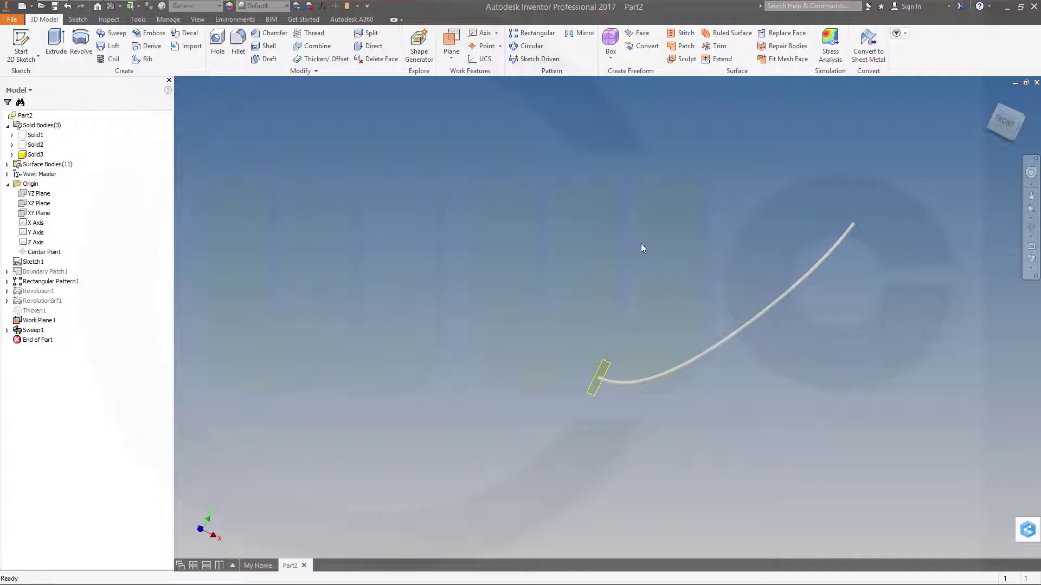
# Pattern the swept rib solid circularly around the Y axis with 40 instances over 360 degrees.
pyautogui.moveTo(642, 247); pyautogui.dragTo(577, 258, button='middle')
pyautogui.click(528, 46)
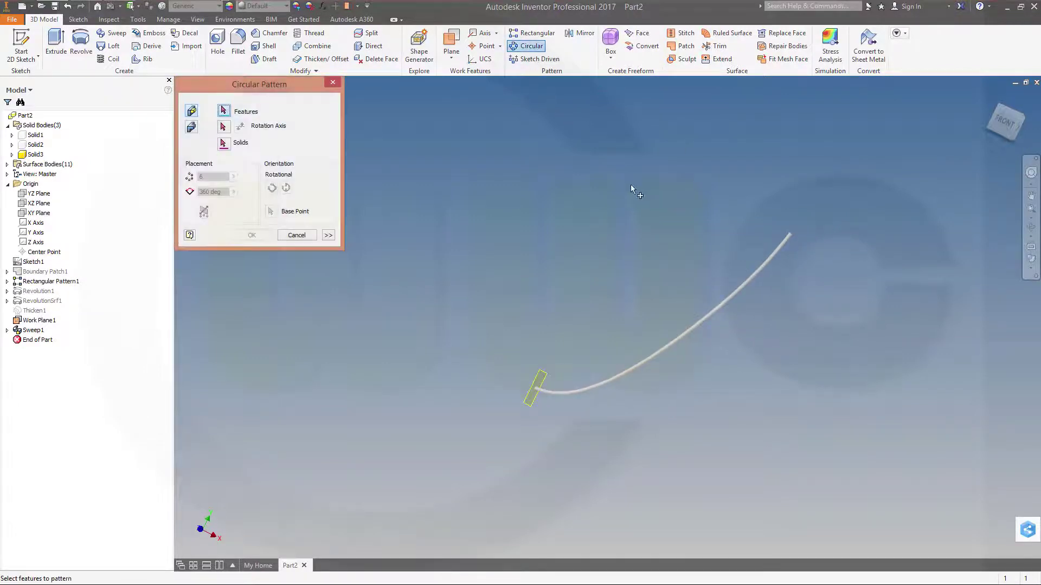
pyautogui.click(191, 127)
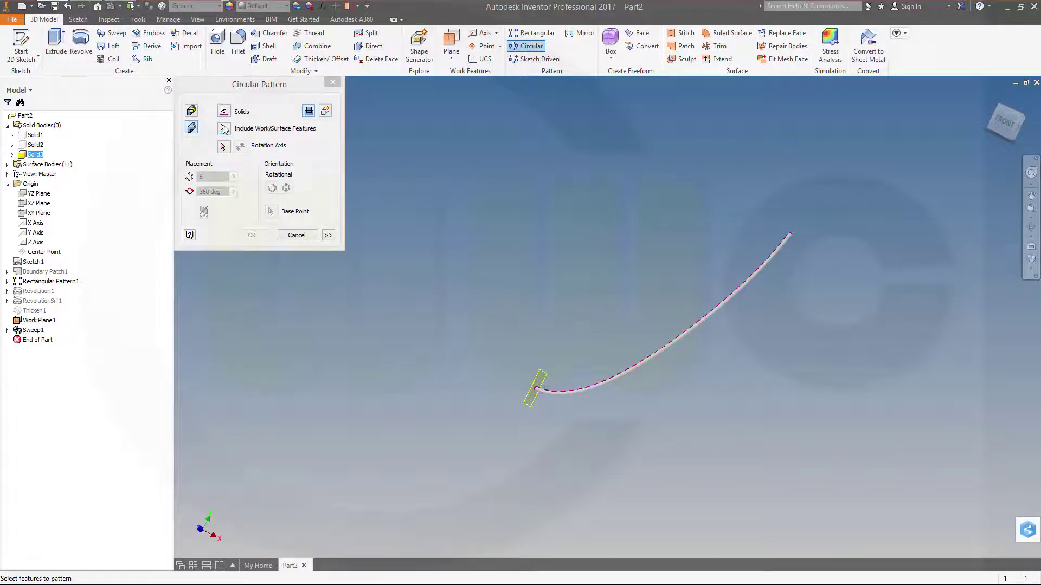
pyautogui.click(224, 147)
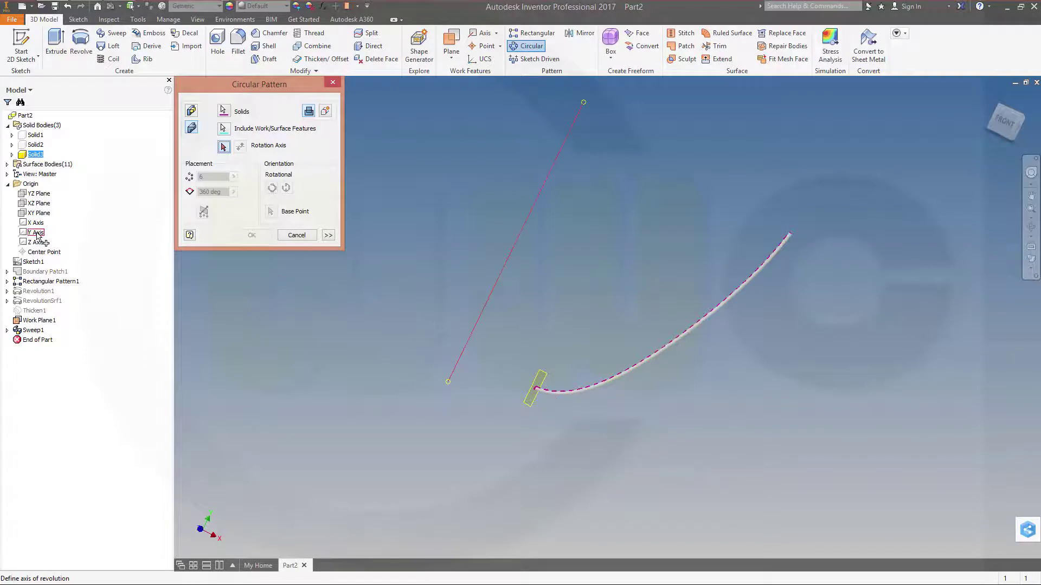
pyautogui.click(37, 234)
pyautogui.click(210, 177)
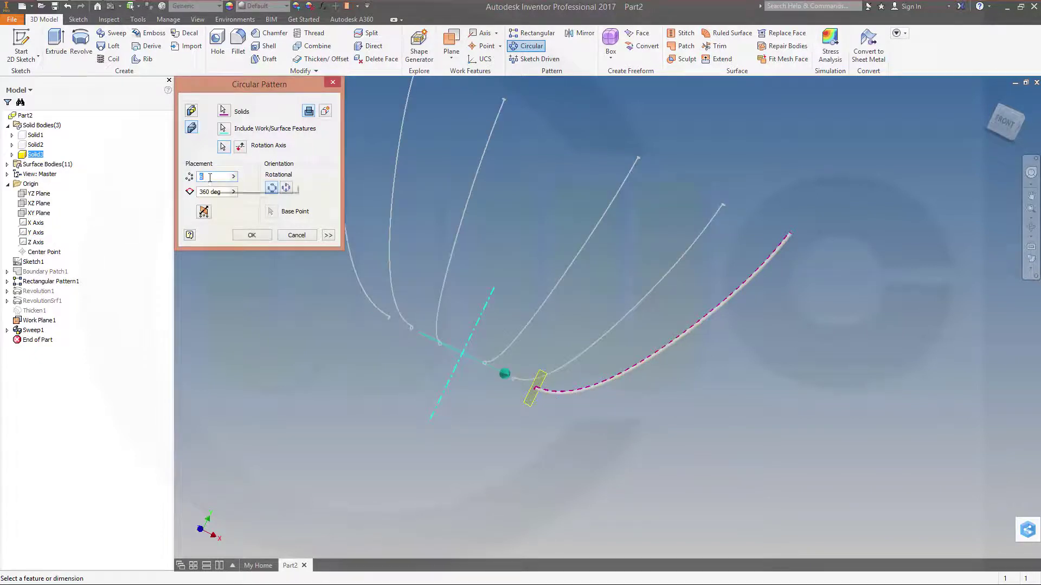
pyautogui.write('40')
pyautogui.press('Return')
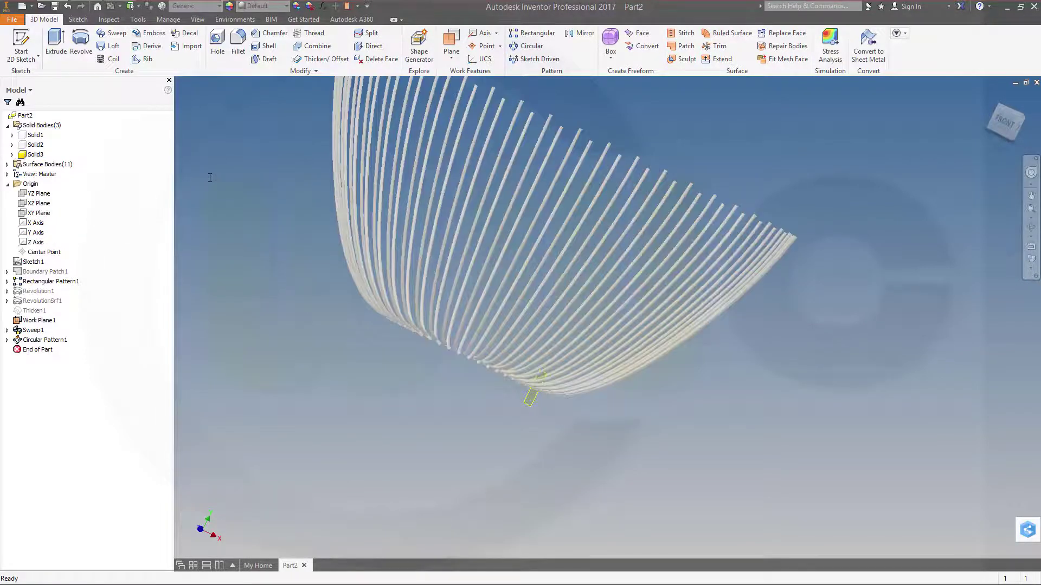
# Turn on visibility of the revolved rings solid, Solid1.
pyautogui.keyDown('shift'); pyautogui.moveTo(379, 241); pyautogui.dragTo(555, 297, button='middle'); pyautogui.keyUp('shift')
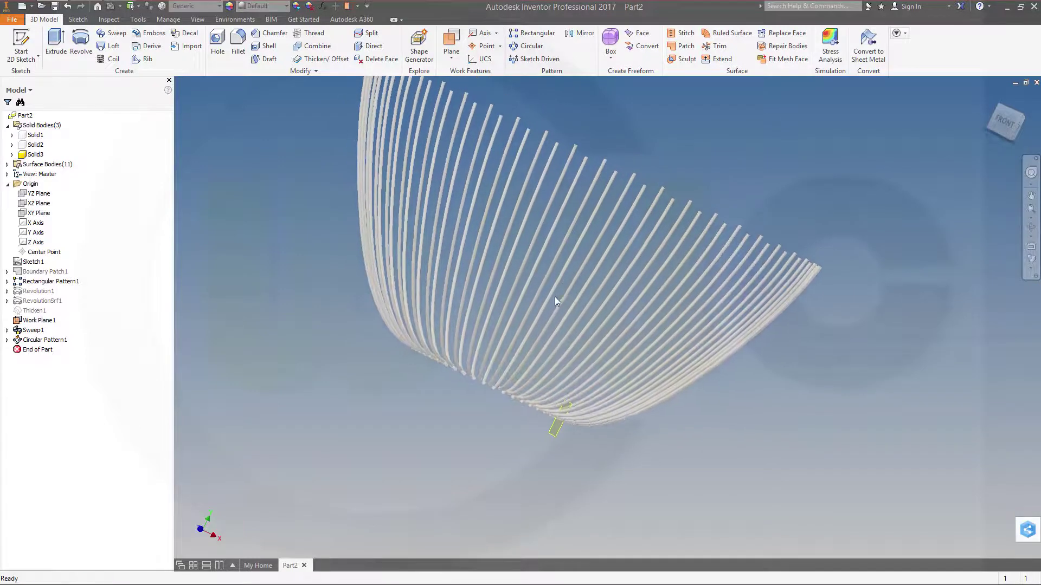
pyautogui.keyDown('shift'); pyautogui.moveTo(351, 275); pyautogui.dragTo(379, 314, button='middle'); pyautogui.keyUp('shift')
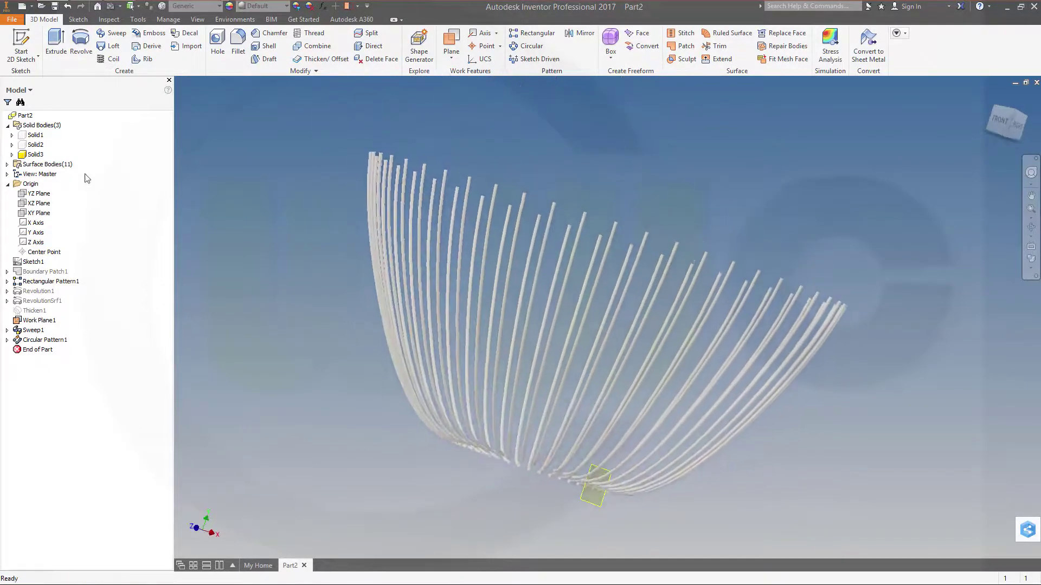
pyautogui.rightClick(29, 135)
pyautogui.click(51, 181)
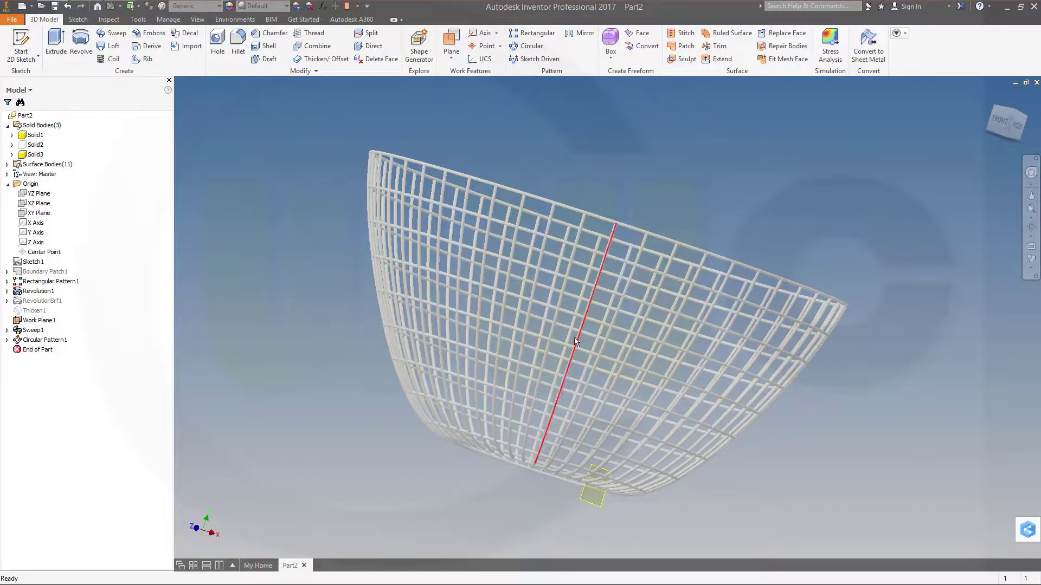
pyautogui.keyDown('shift'); pyautogui.moveTo(574, 337); pyautogui.dragTo(319, 190, button='middle'); pyautogui.keyUp('shift')
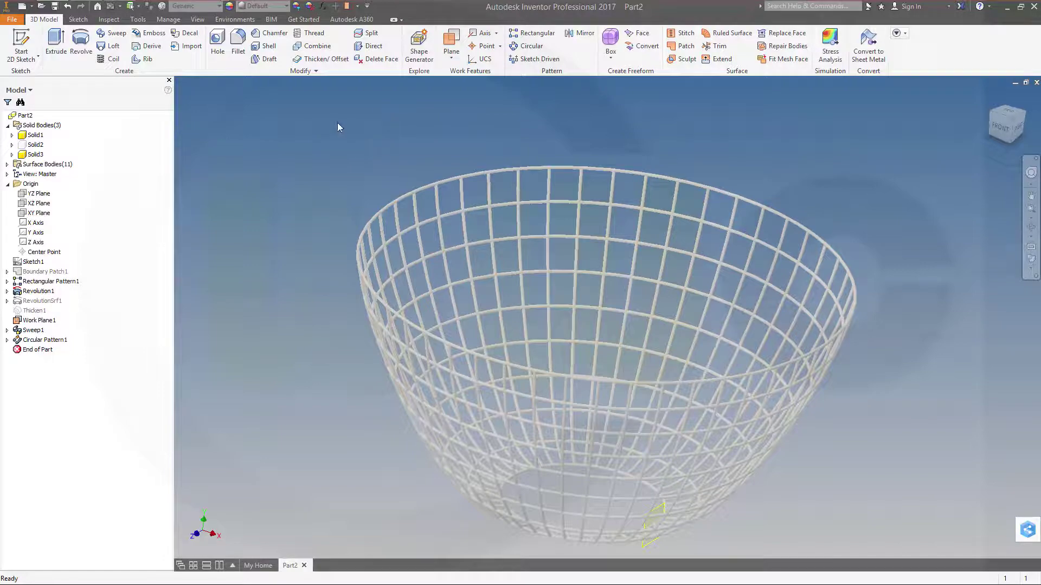
# Combine the rings and the patterned ribs with a join, using Solid1 as base and Solid3 as toolbody.
pyautogui.click(317, 46)
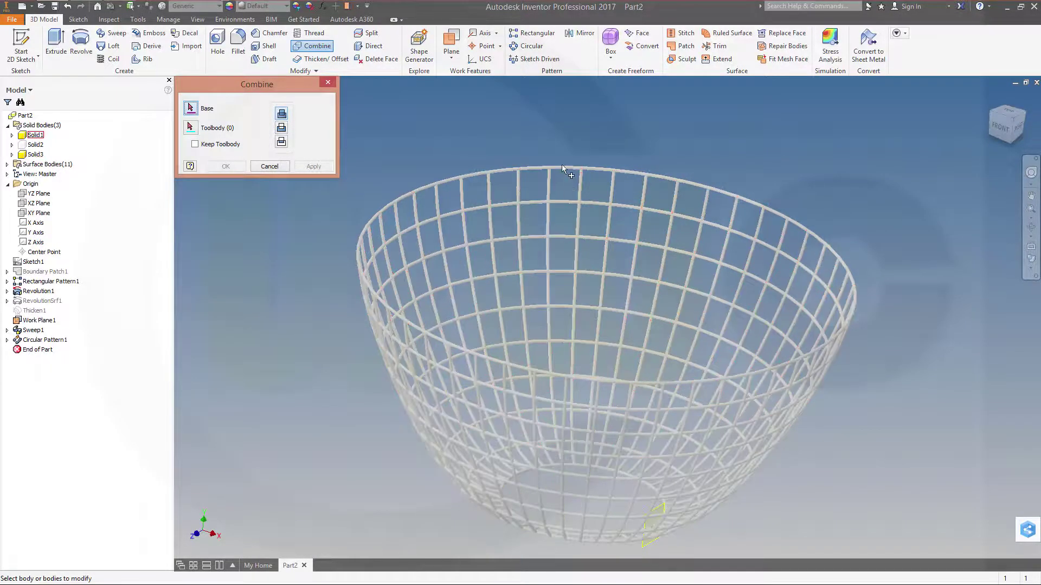
pyautogui.click(34, 137)
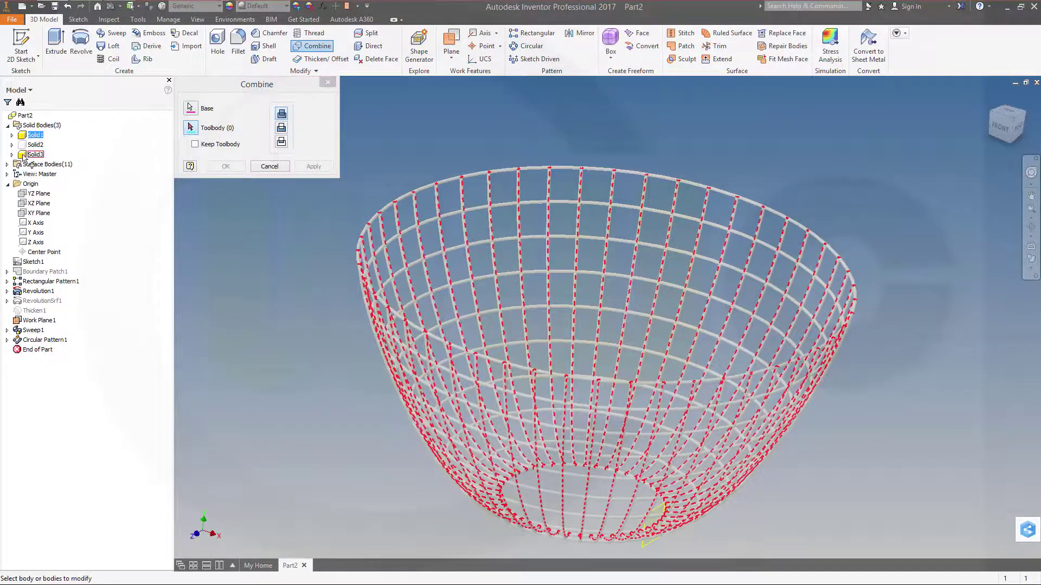
pyautogui.click(26, 155)
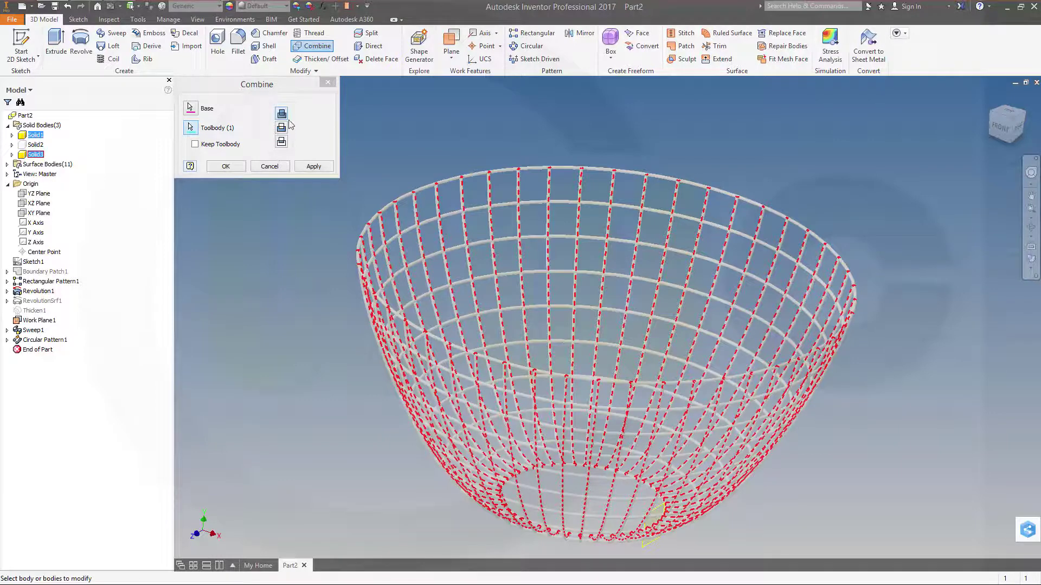
pyautogui.click(226, 167)
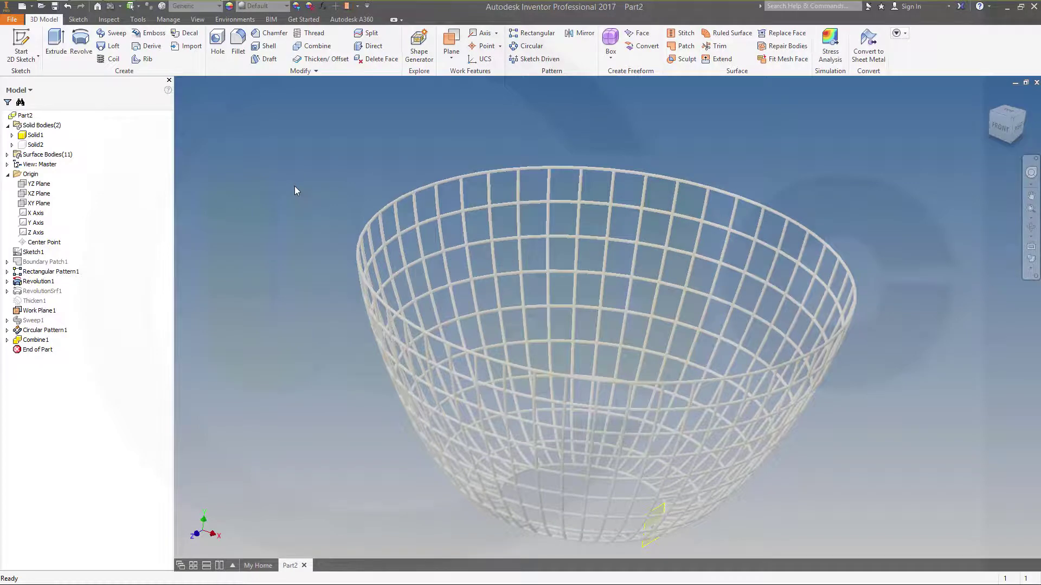
# Turn on visibility of the thickened bowl solid, Solid2.
pyautogui.rightClick(36, 147)
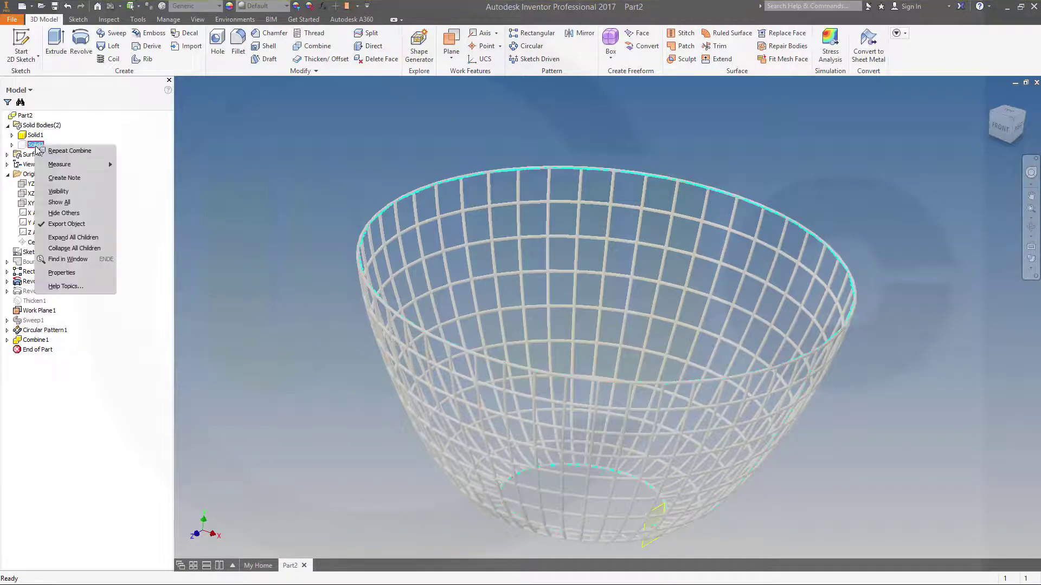
pyautogui.click(59, 191)
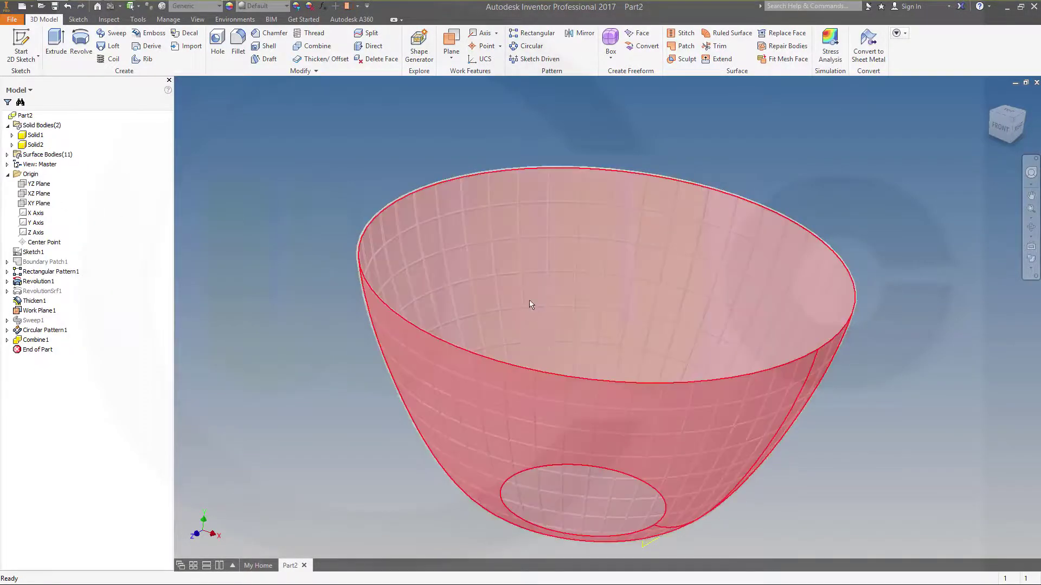
pyautogui.moveTo(558, 256); pyautogui.dragTo(558, 224, button='middle')
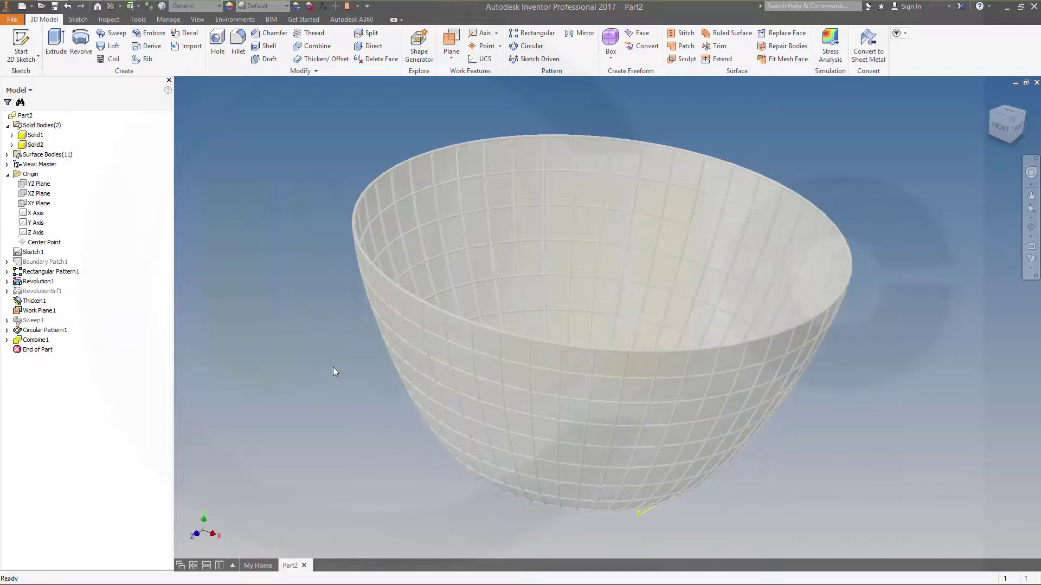
# Intersect the thickened bowl with the mesh solid, using Solid2 as base and Solid1 as toolbody.
pyautogui.click(36, 145)
pyautogui.click(318, 45)
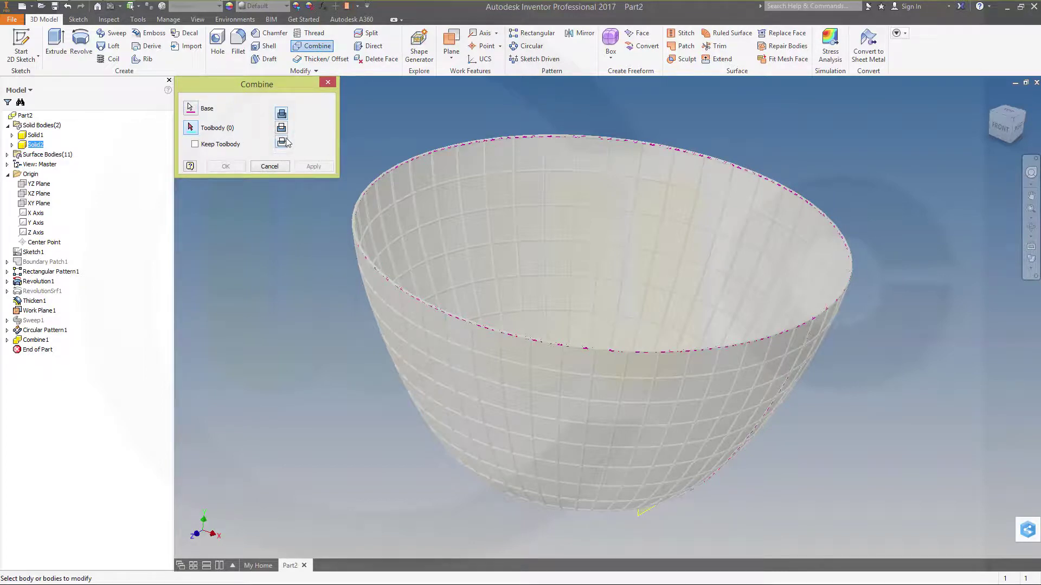
pyautogui.click(37, 135)
pyautogui.click(35, 145)
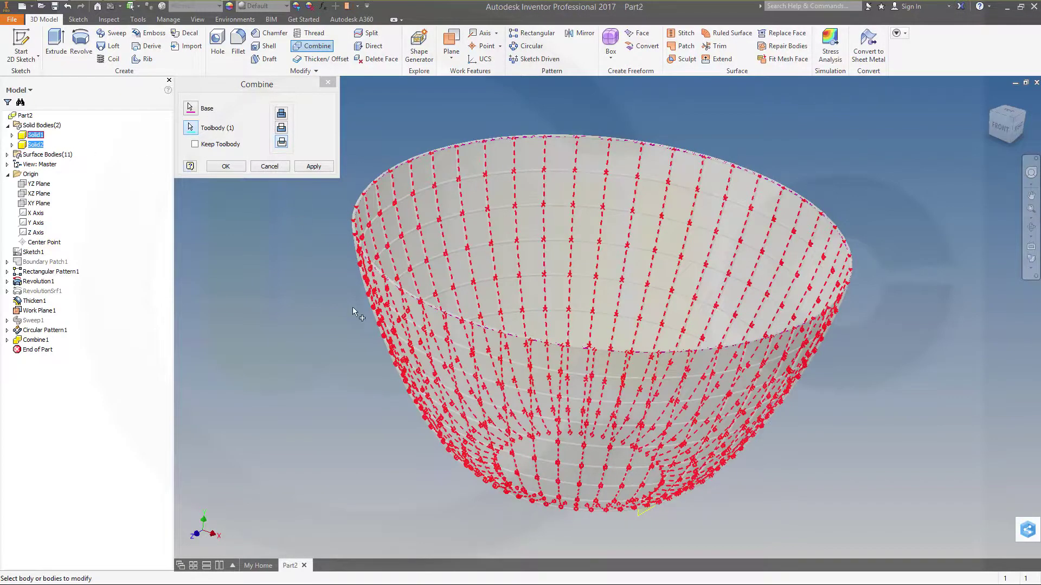
pyautogui.click(226, 167)
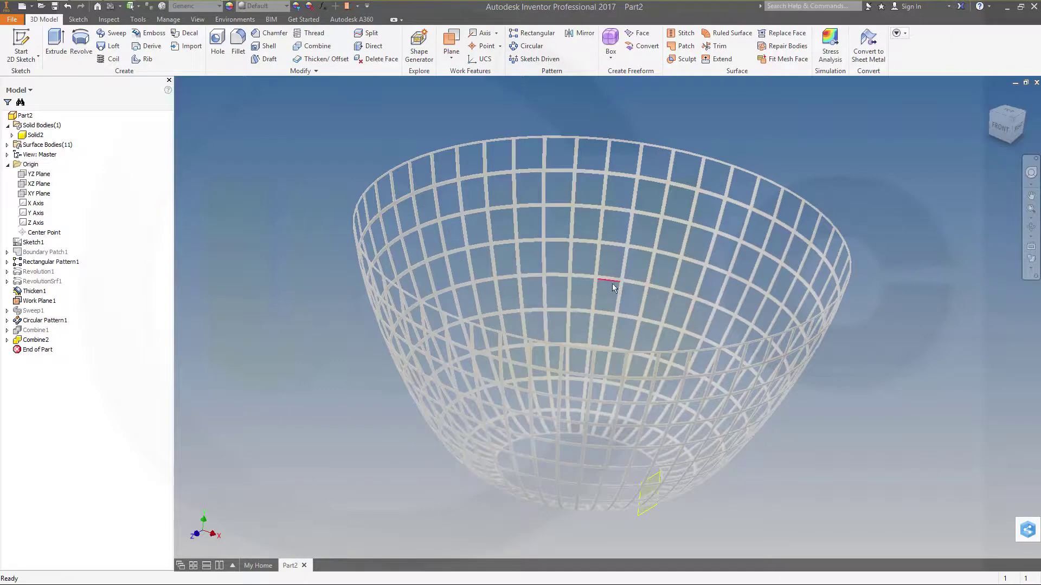
# Hide the work plane at the basket's bottom opening and inspect the mesh from several sides.
pyautogui.keyDown('shift'); pyautogui.moveTo(612, 284); pyautogui.dragTo(624, 399, button='middle'); pyautogui.keyUp('shift')
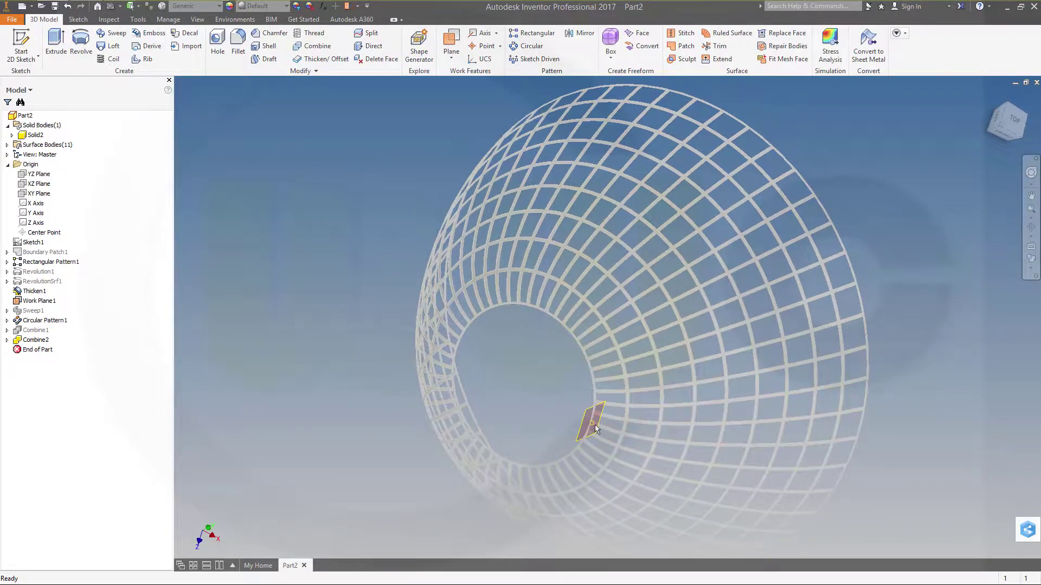
pyautogui.click(39, 301)
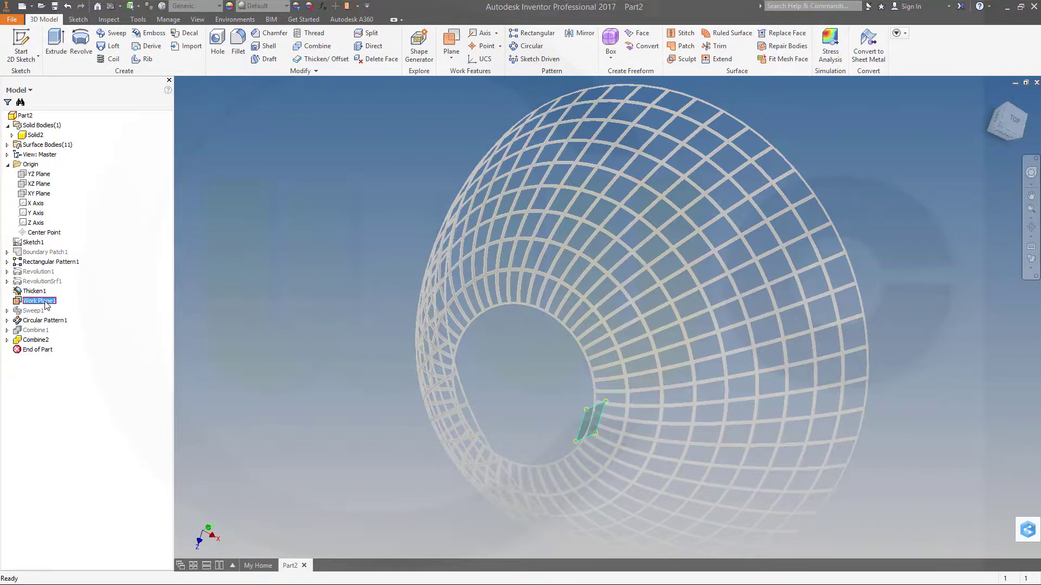
pyautogui.rightClick(44, 301)
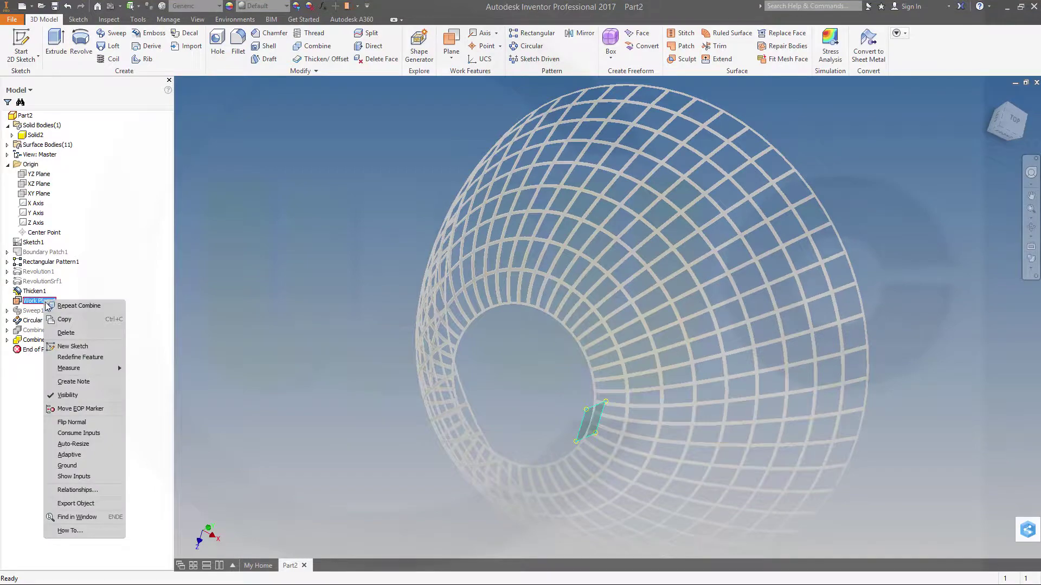
pyautogui.click(67, 395)
pyautogui.keyDown('shift'); pyautogui.moveTo(605, 397); pyautogui.dragTo(669, 418, button='middle'); pyautogui.keyUp('shift')
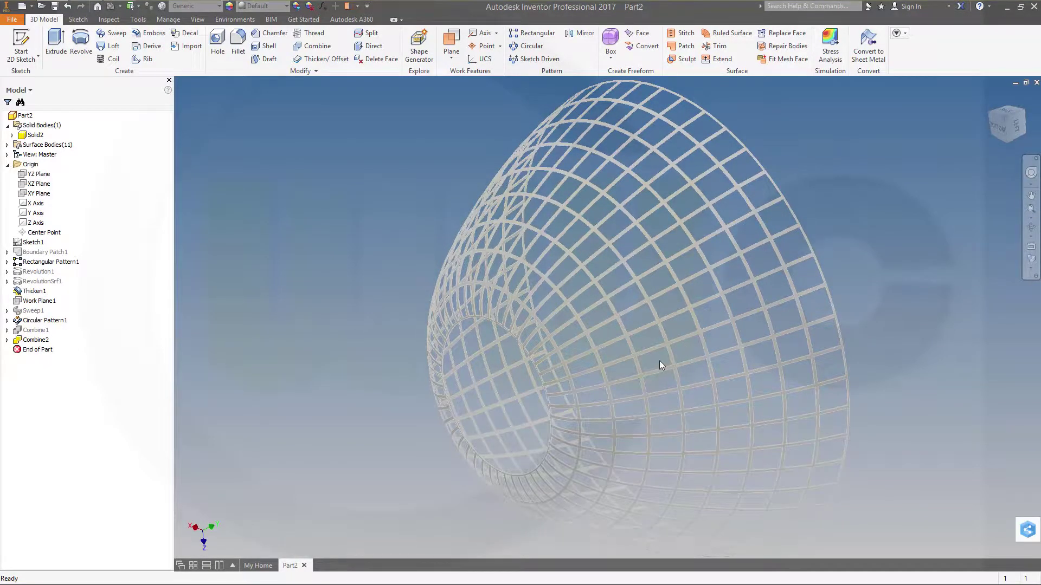
pyautogui.keyDown('shift'); pyautogui.moveTo(660, 364); pyautogui.dragTo(616, 359, button='middle'); pyautogui.keyUp('shift')
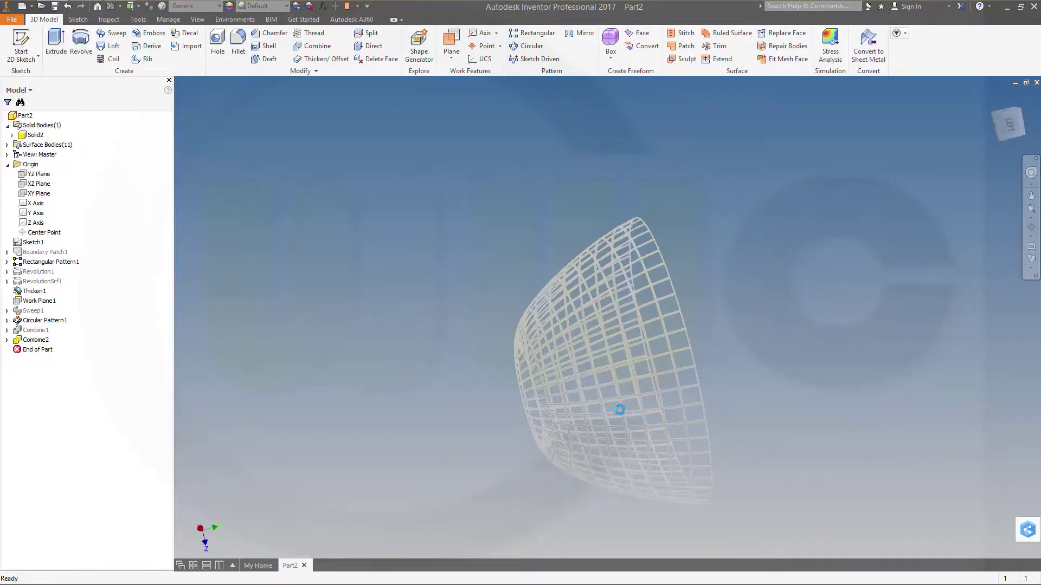